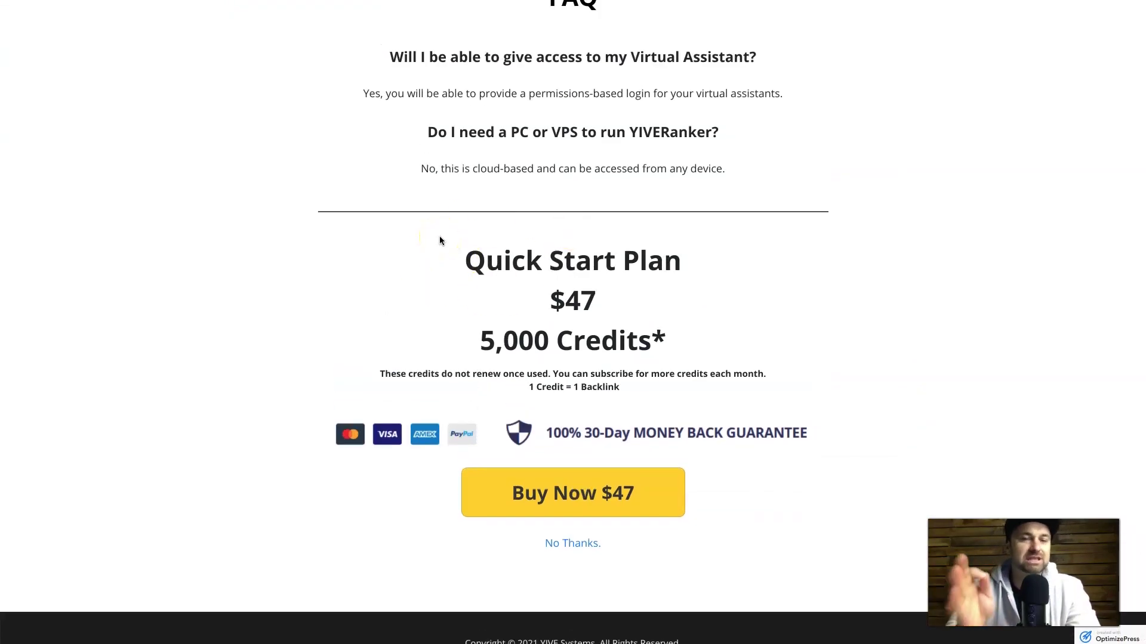
- Highlight the Quick Start Plan heading, 5,000 Credits line, one-credit-per-backlink note and $47 price
left_click_drag(471, 256, 673, 271)
left_click(673, 270)
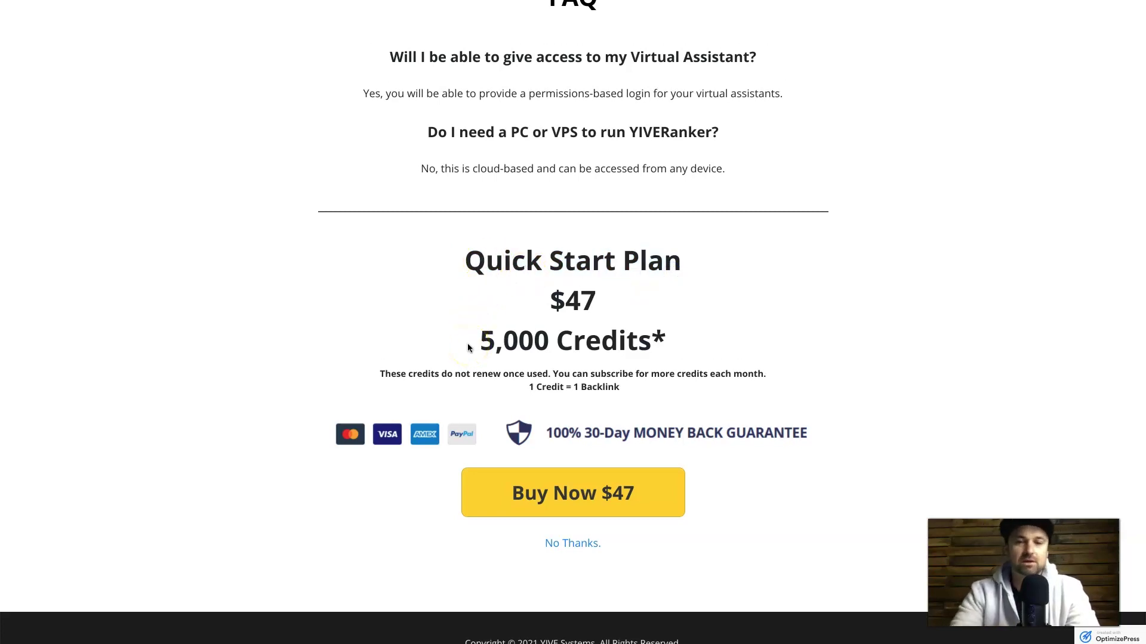
left_click_drag(468, 346, 668, 353)
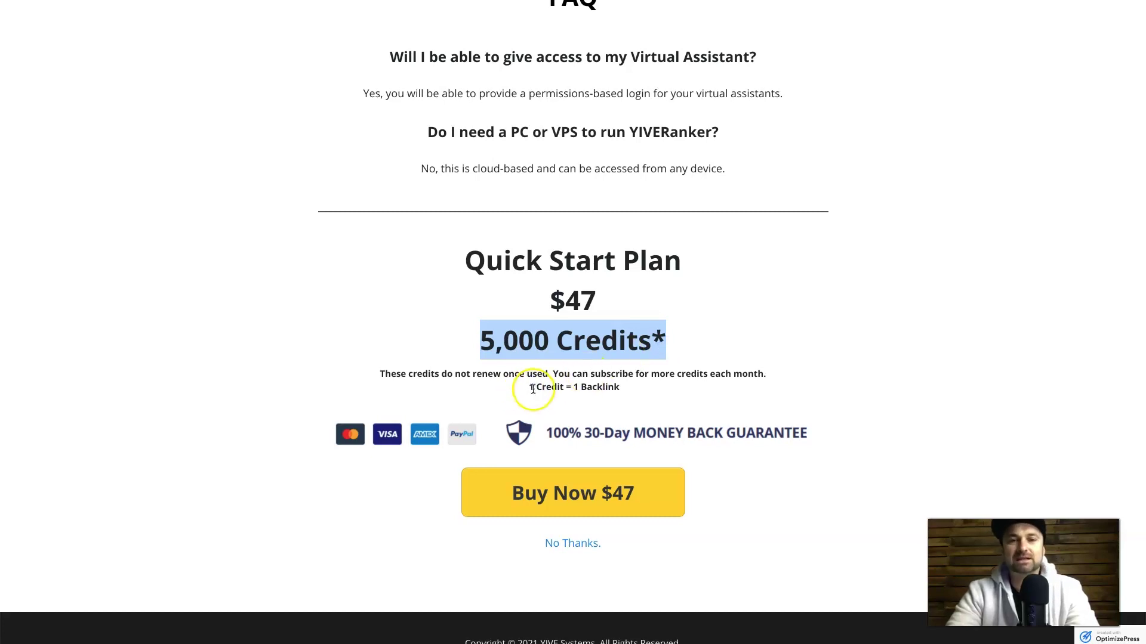
left_click_drag(533, 388, 614, 389)
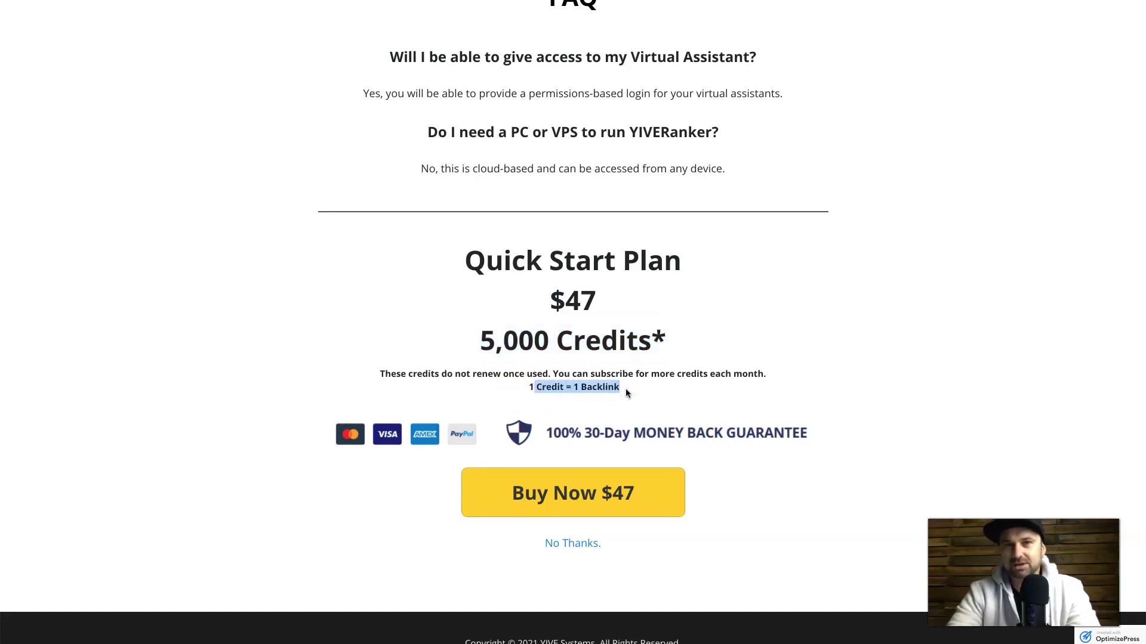
left_click(626, 388)
left_click_drag(536, 311, 594, 301)
left_click(593, 301)
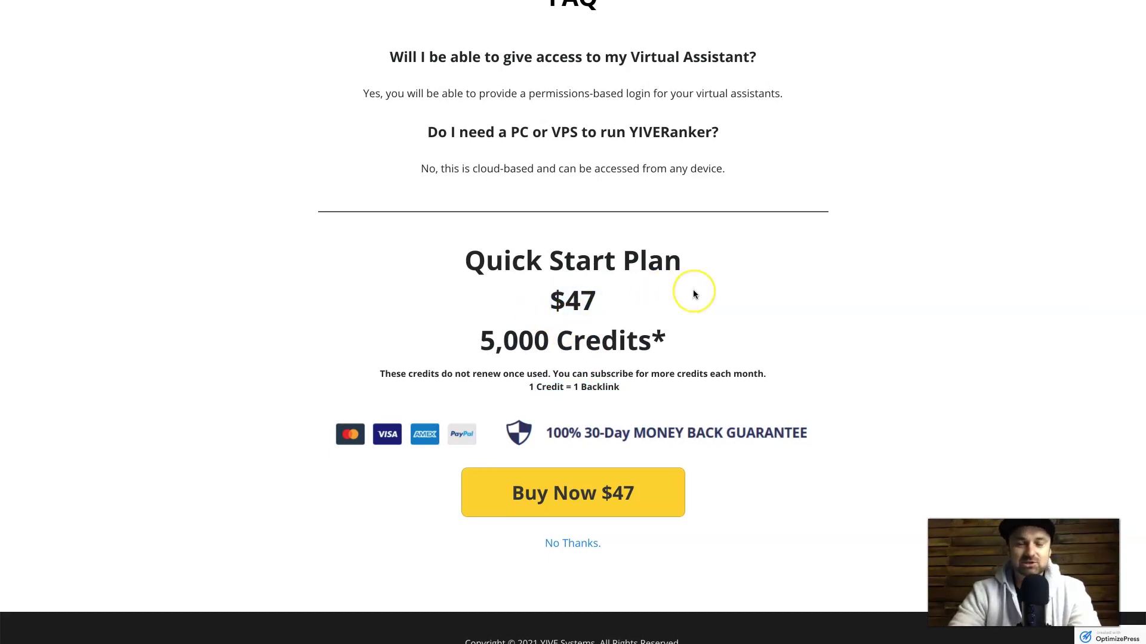
- Scroll back up to the Scorpius, Pegasus, Gemini and Hydra strategy diagrams
scroll(694, 291, "up", 20)
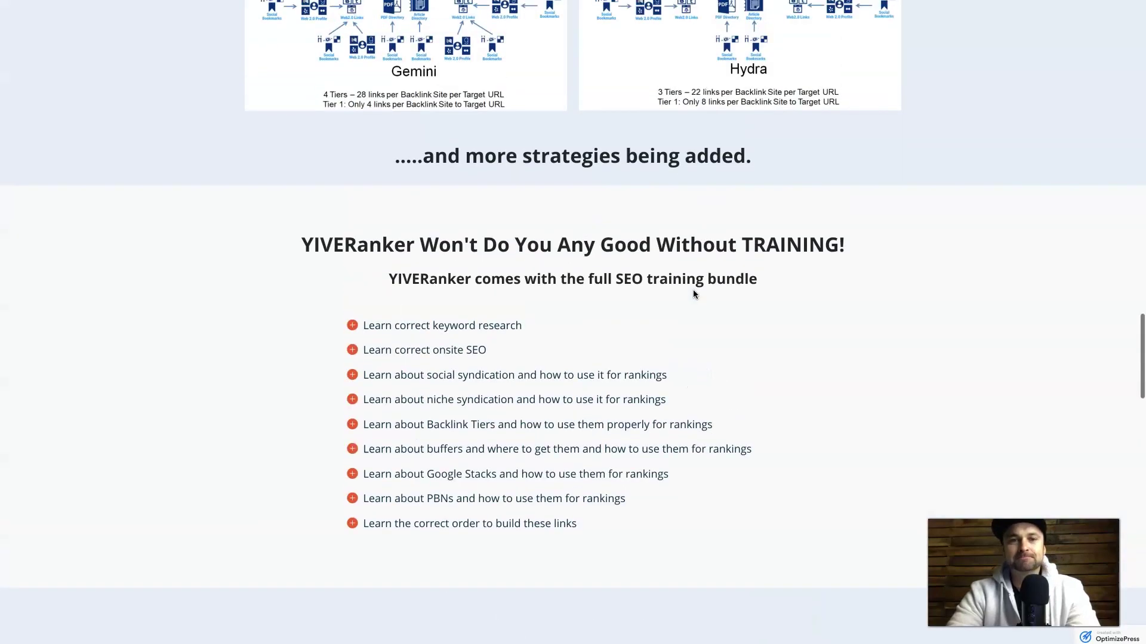
scroll(693, 291, "up", 6)
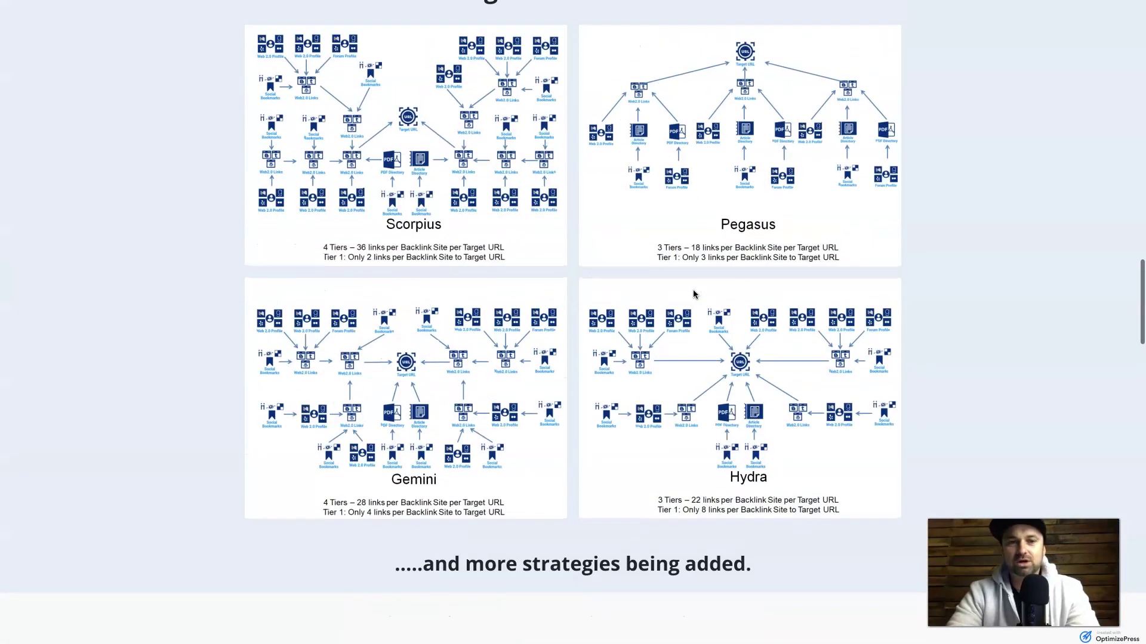
left_click(470, 360)
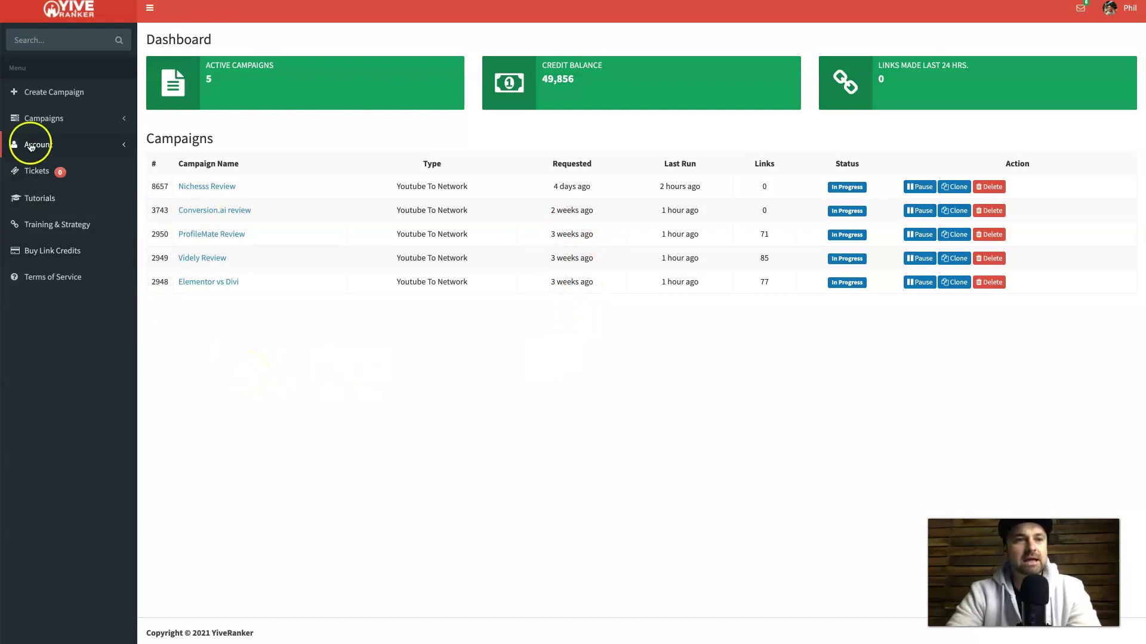
- Expand the Campaigns sidebar menu to list the available campaign types
left_click(74, 118)
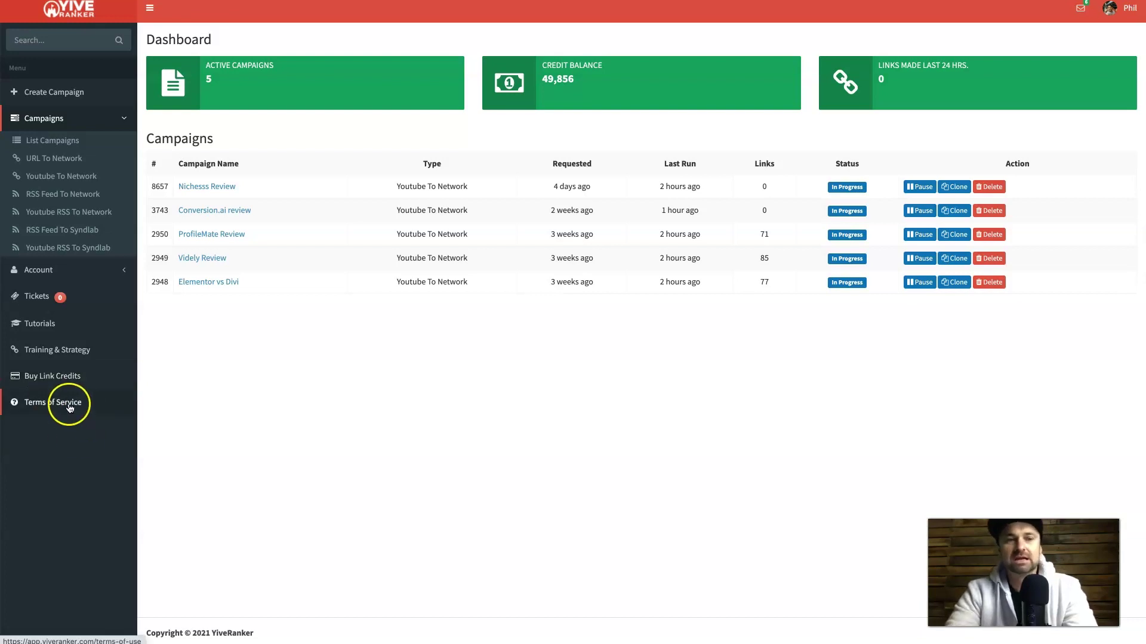
- Open Training & Strategy and scroll through the SEO Fundamentals Series videos
left_click(85, 351)
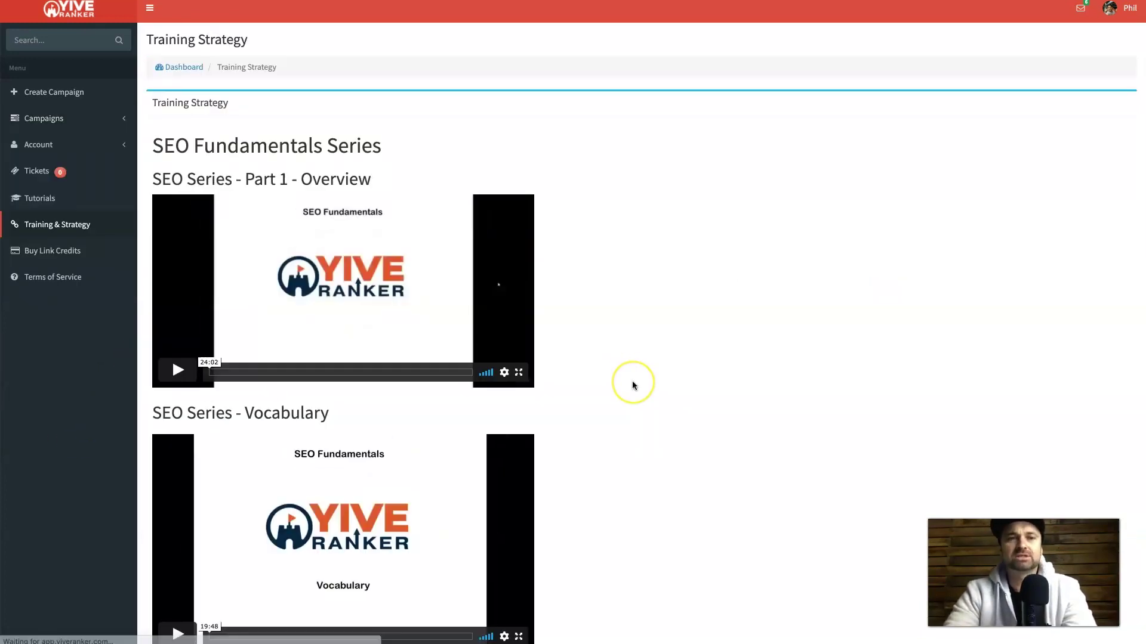
scroll(633, 384, "down", 12)
scroll(632, 381, "up", 12)
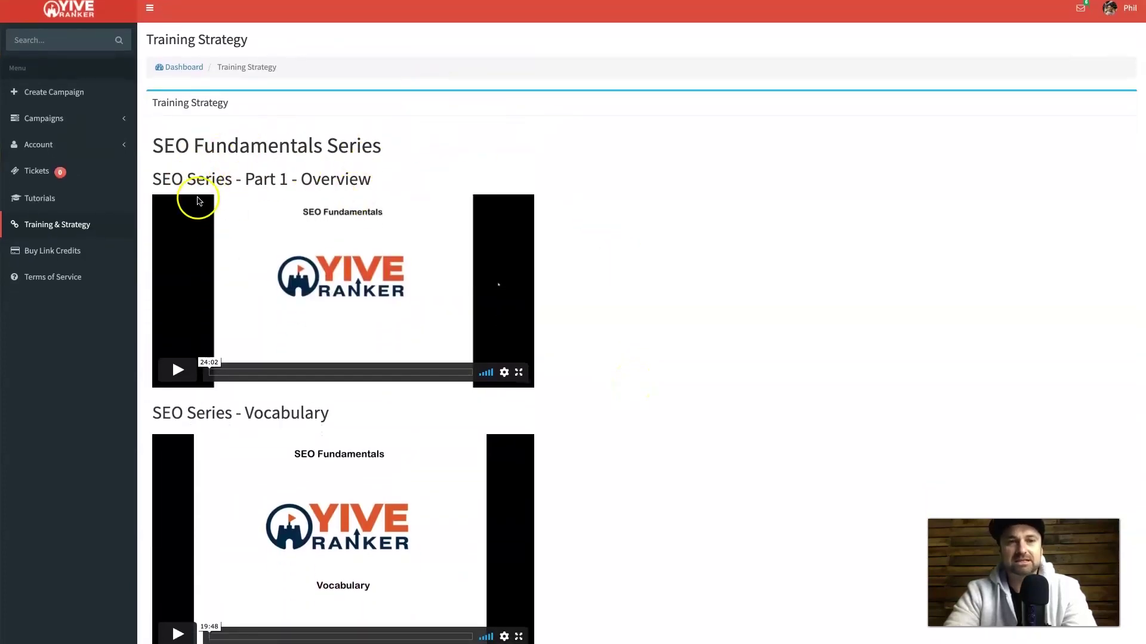
scroll(444, 152, "down", 2)
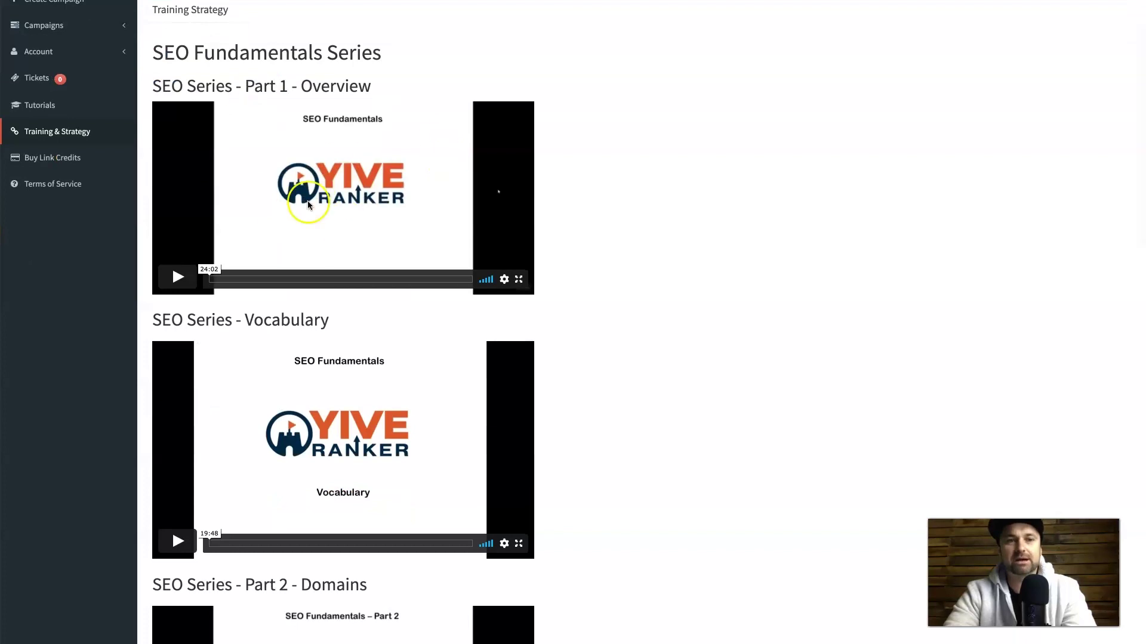
scroll(306, 204, "down", 1)
scroll(305, 236, "down", 4)
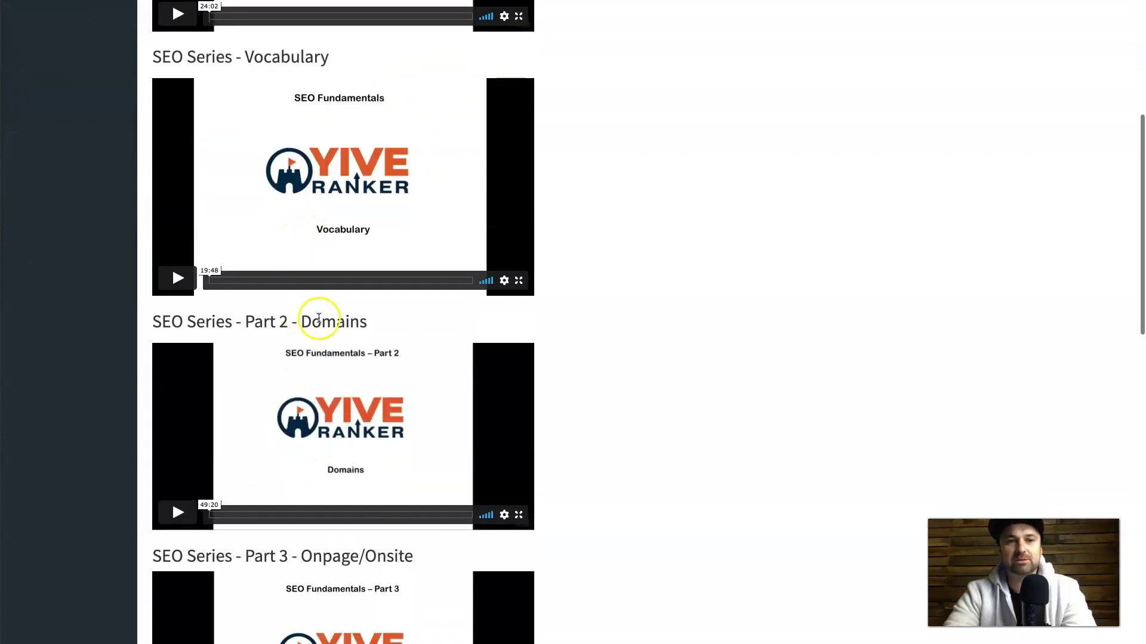
scroll(322, 320, "down", 1)
scroll(391, 453, "down", 8)
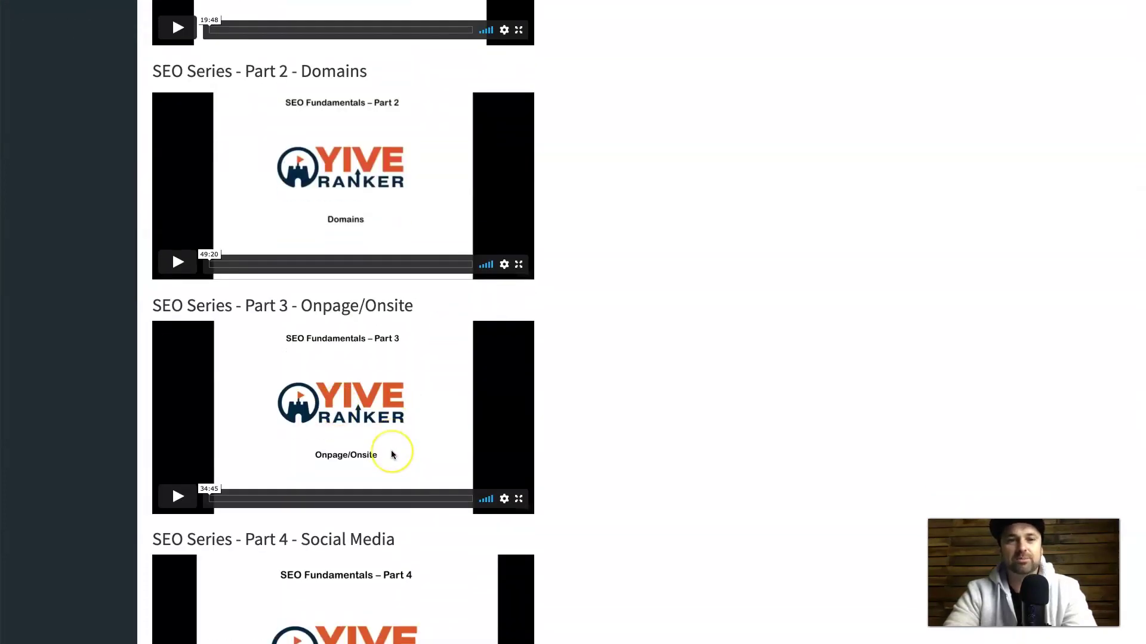
scroll(392, 455, "down", 6)
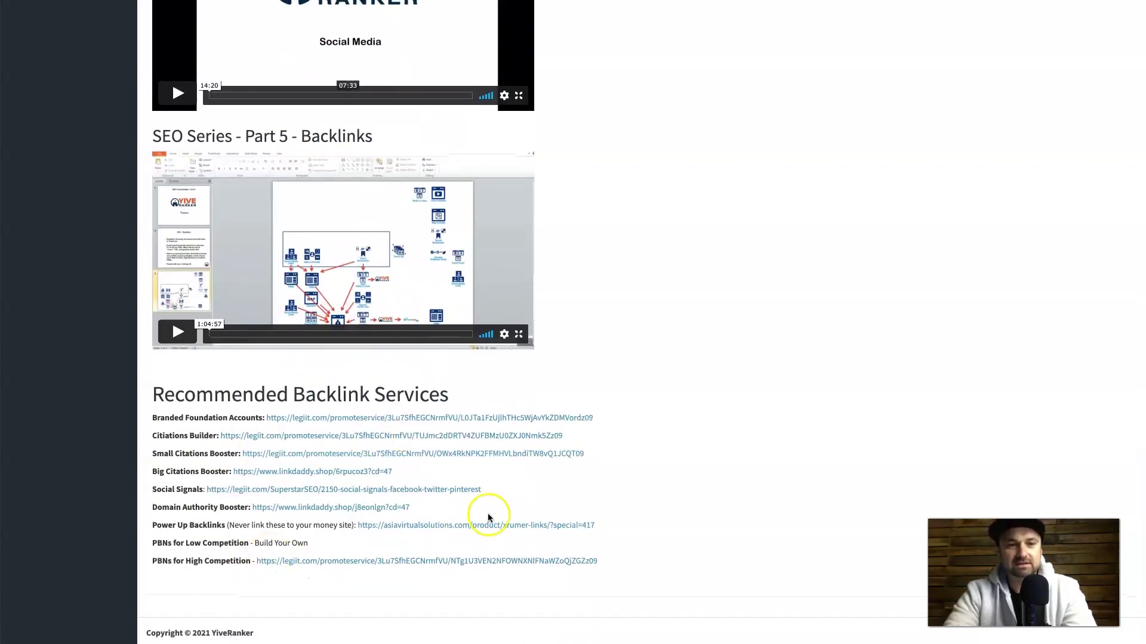
scroll(742, 348, "up", 20)
scroll(743, 349, "down", 1)
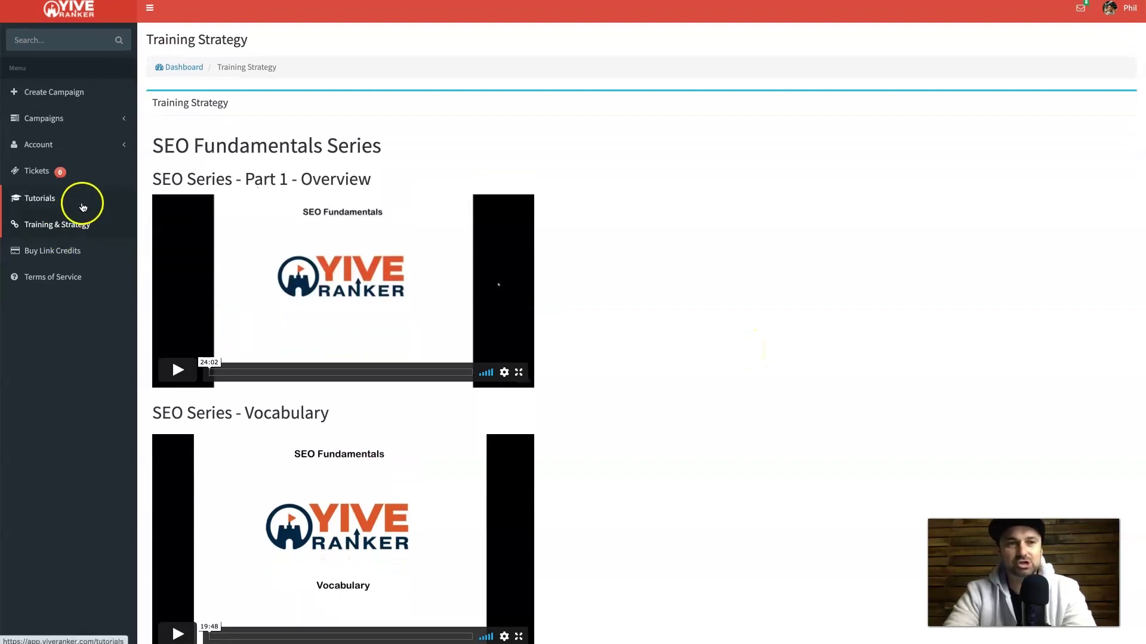
- Create a new campaign of type Youtube To Network and continue to its setup form
left_click(82, 106)
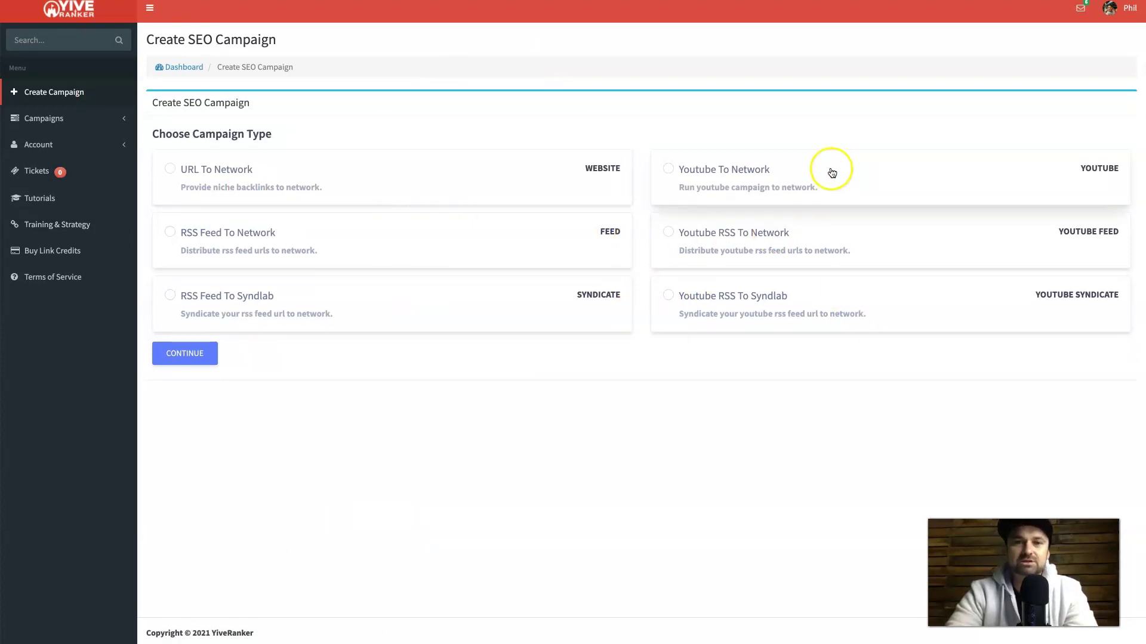
left_click(669, 171)
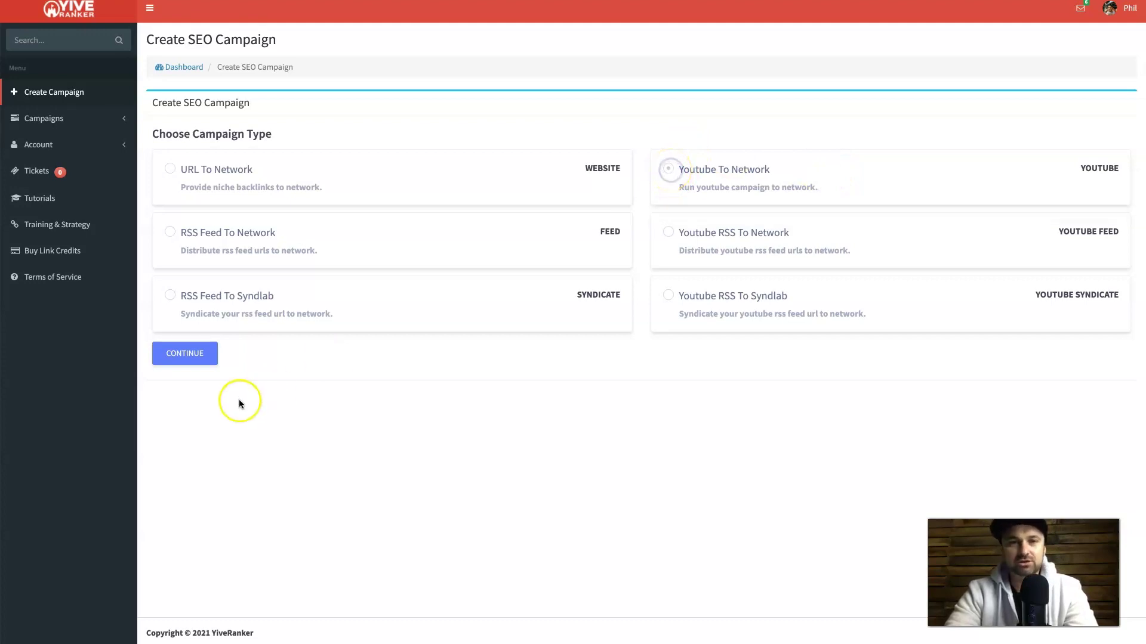
left_click(190, 358)
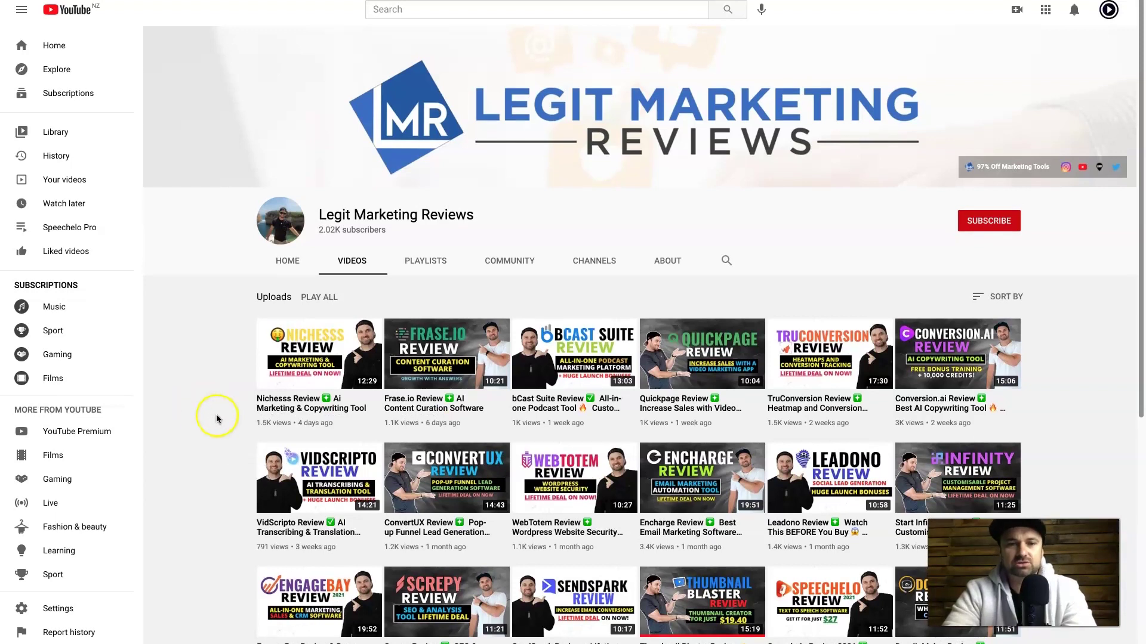
- Copy the link address of the SendSpark Review video from the channel's Videos tab
scroll(215, 414, "down", 2)
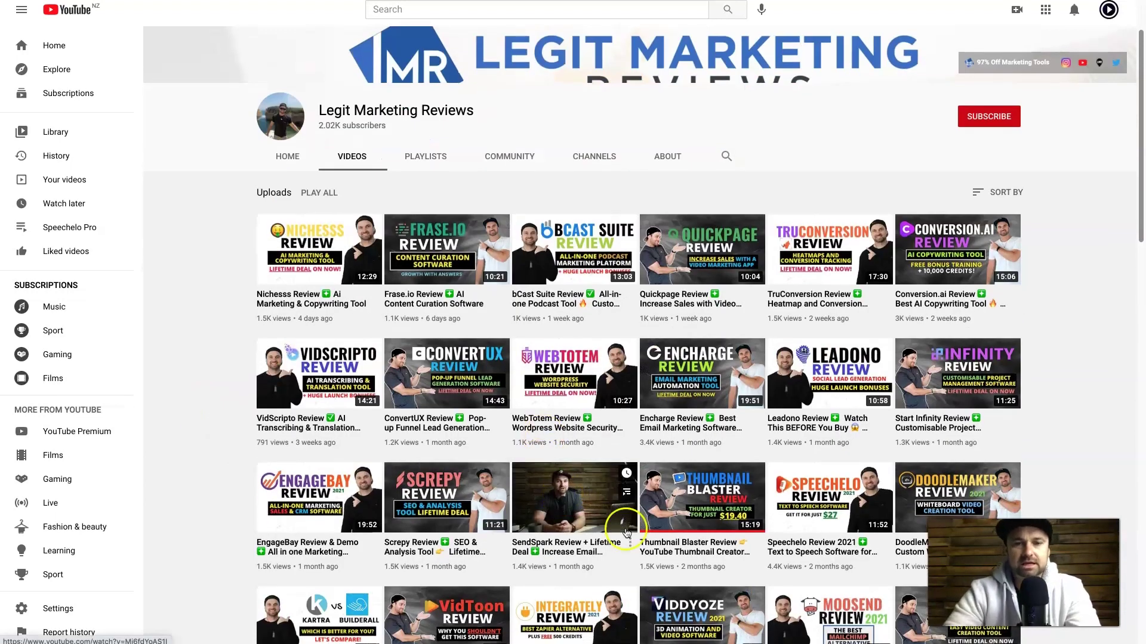
right_click(567, 543)
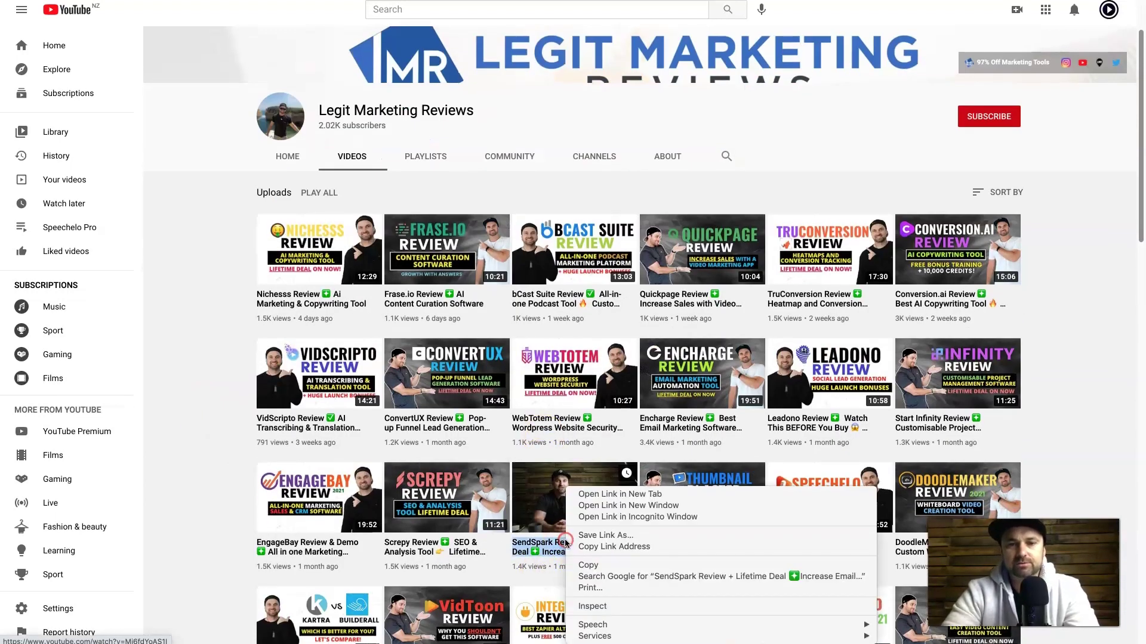
left_click(609, 552)
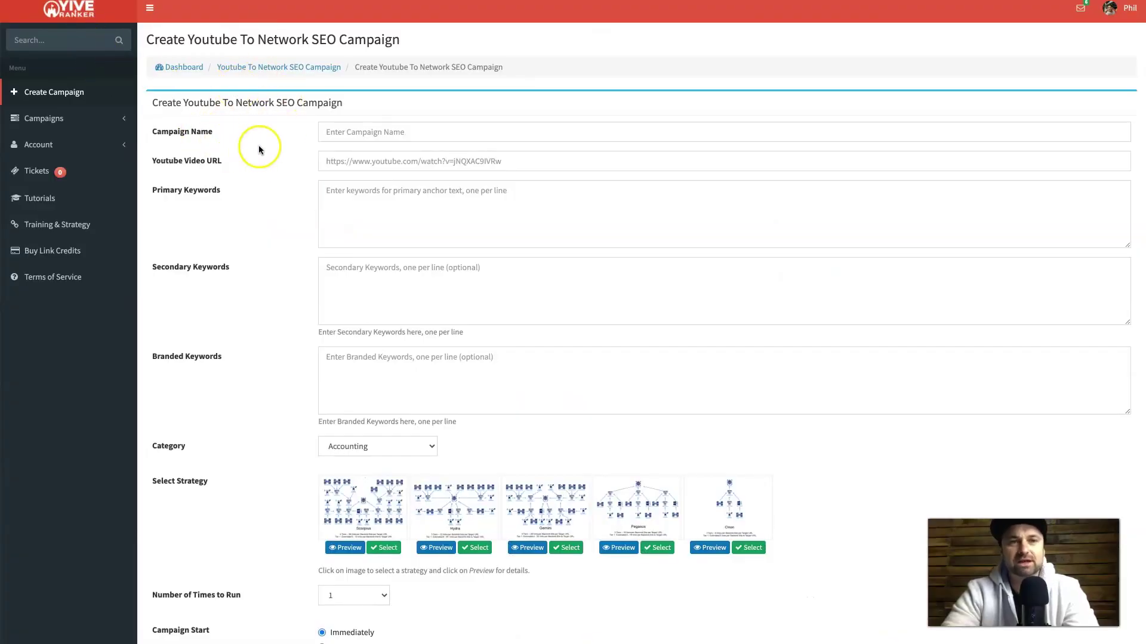
- Name the campaign SendSpark Review and paste the copied video URL
left_click(336, 138)
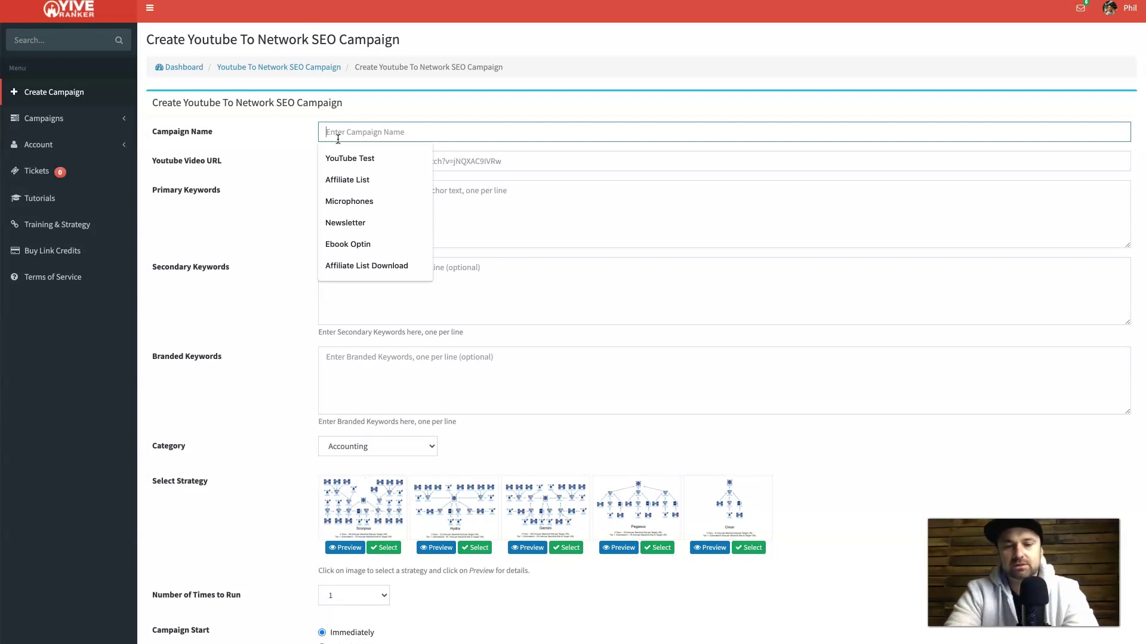
type("SendSpark Review")
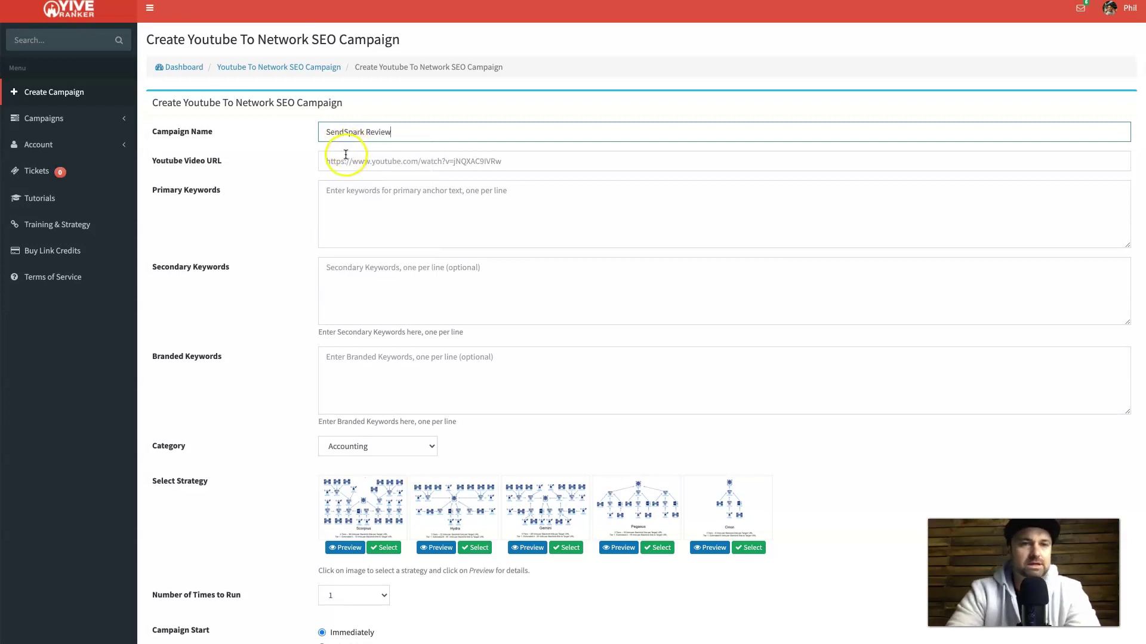
left_click(345, 157)
key("ctrl+v")
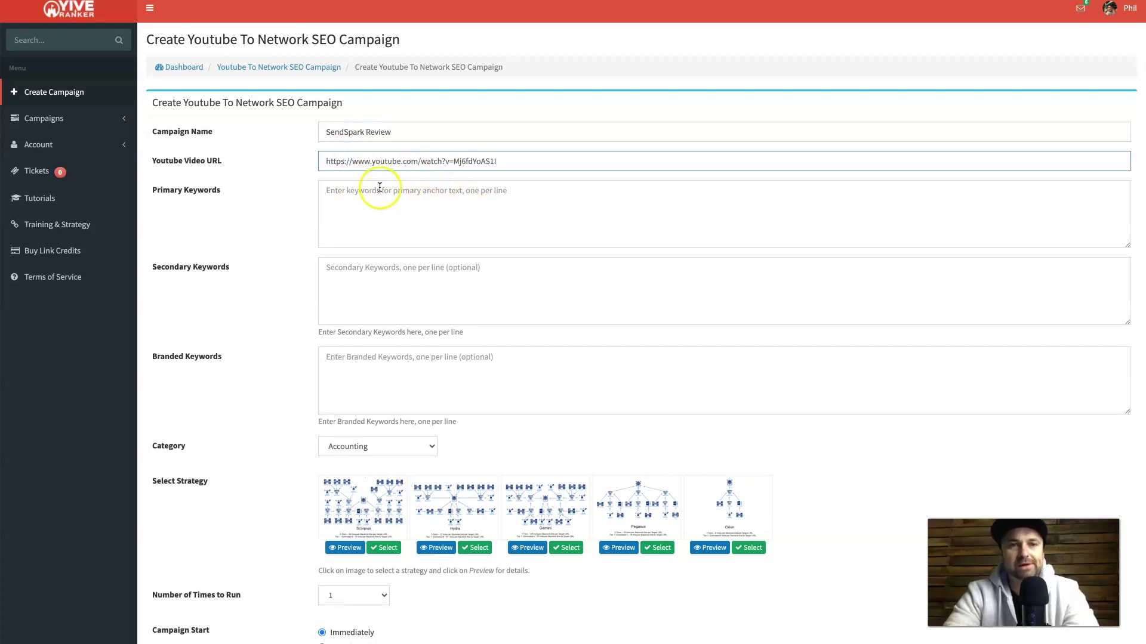
- Enter the SendSpark primary and secondary keywords
left_click(374, 207)
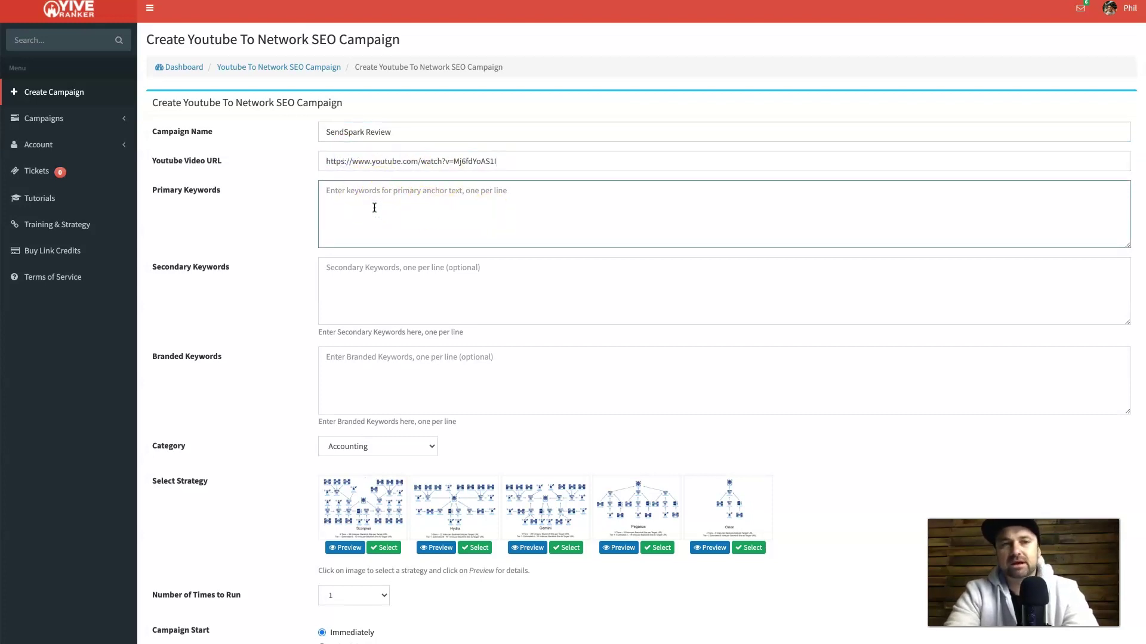
type("SendSpark Review")
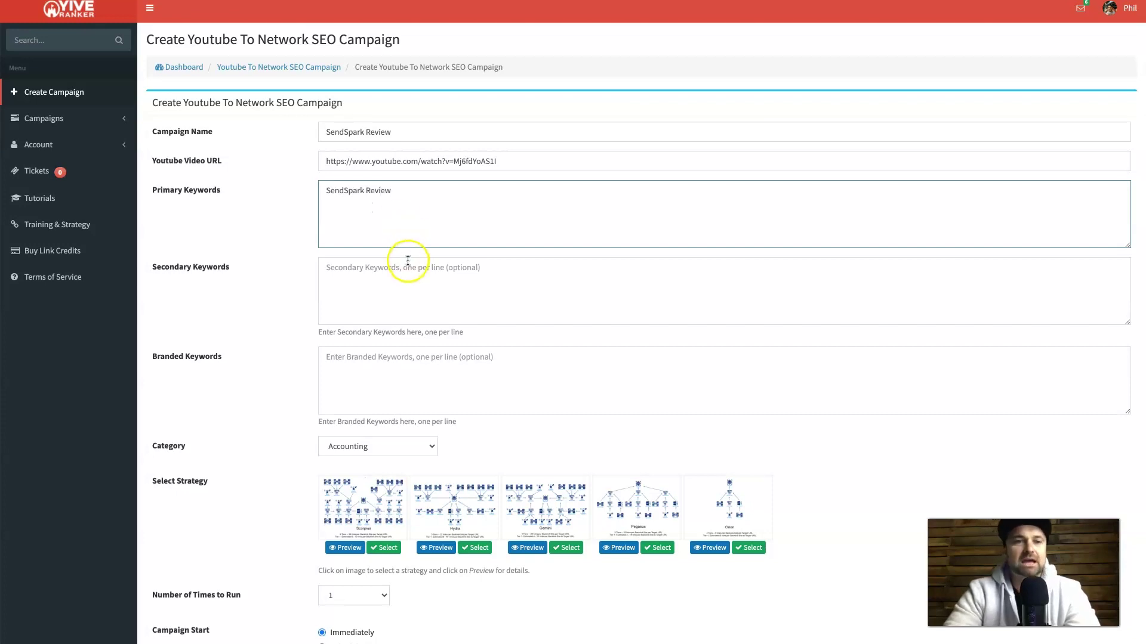
left_click(404, 298)
type("Se")
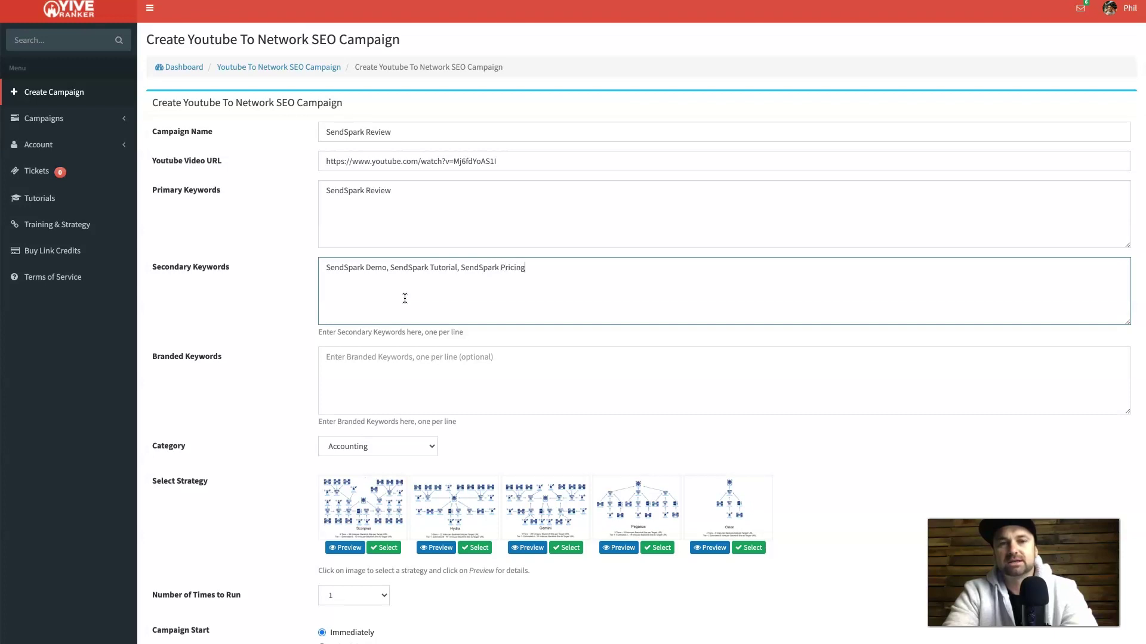
type(",")
- Add 'Legit Marketing Reviews' as the branded keyword
left_click(402, 379)
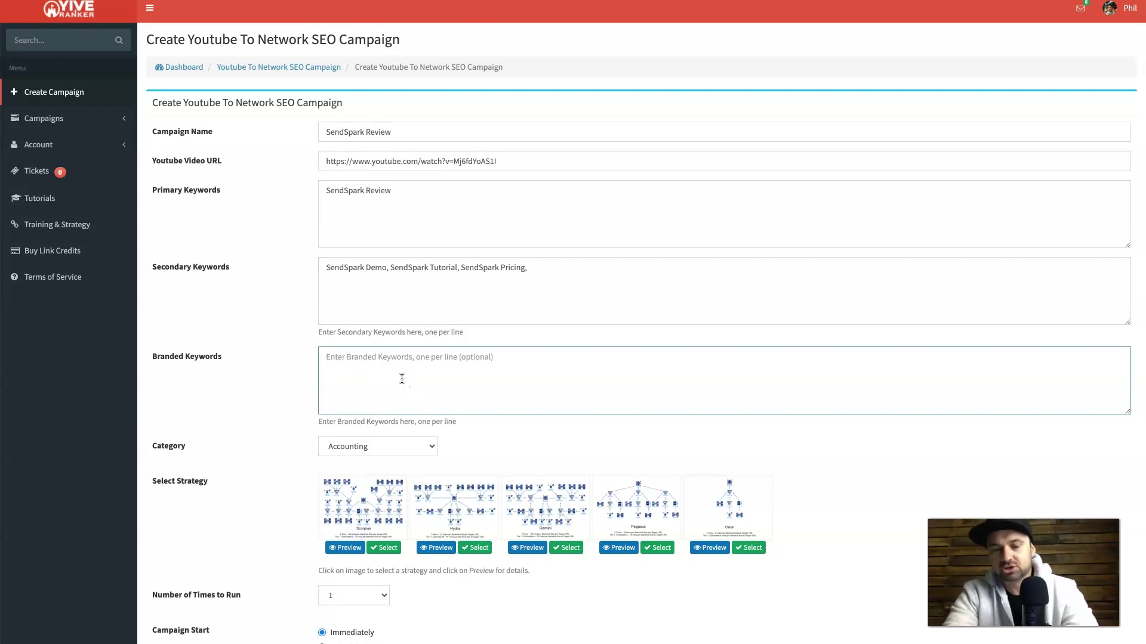
type("Legit Marketing Rev")
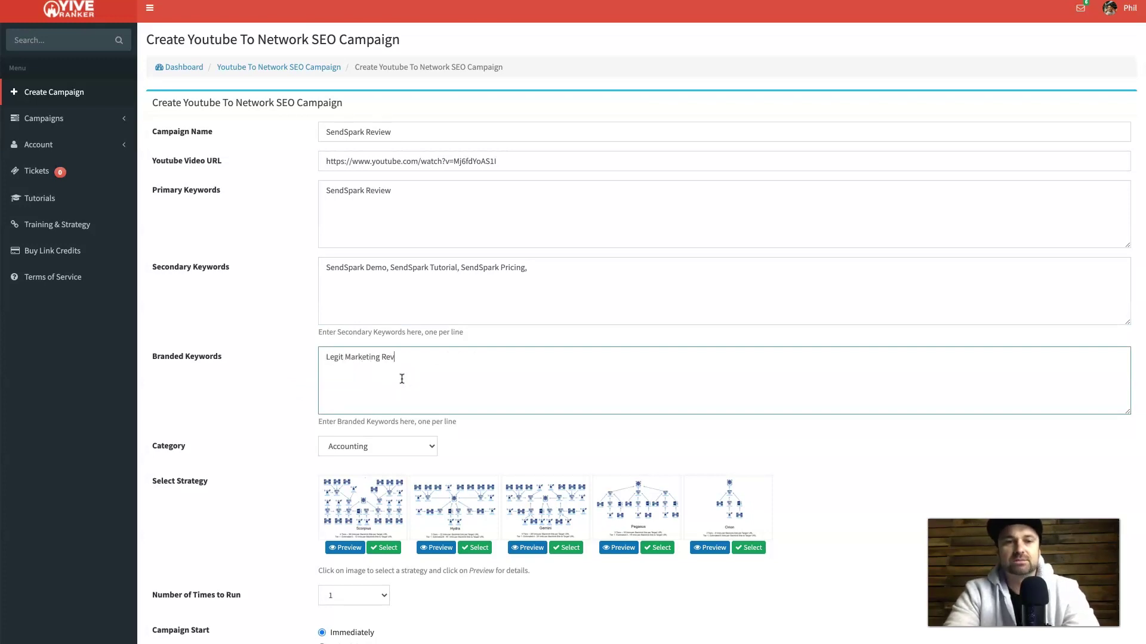
type("iew")
left_click(397, 388)
type("s")
left_click(278, 447)
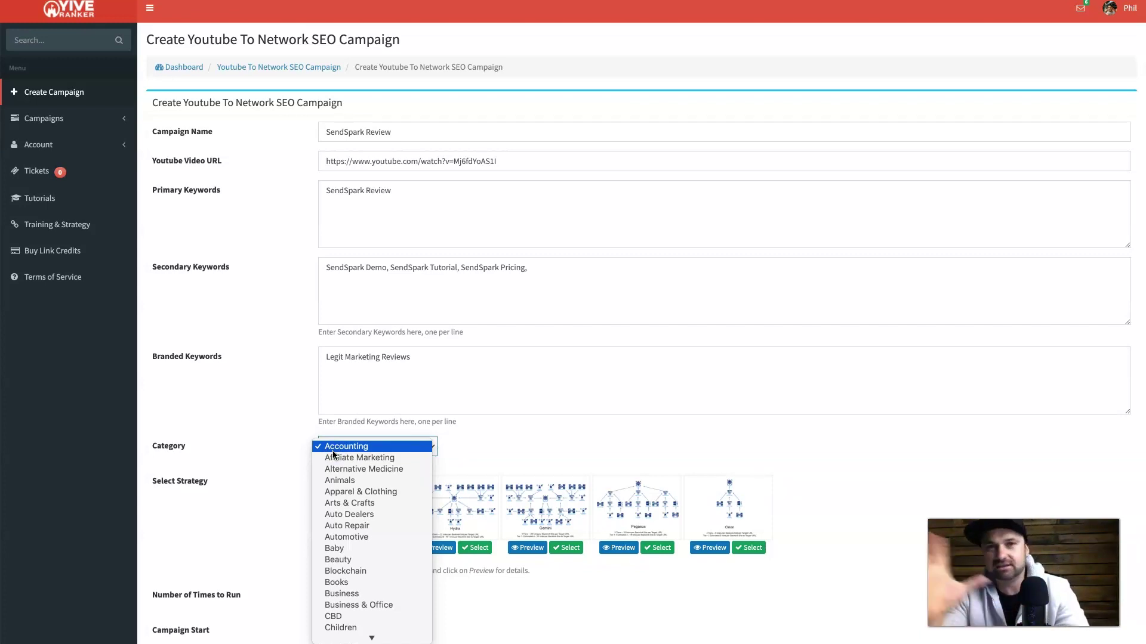
- Pick Technology & Software from the category list
left_click(350, 492)
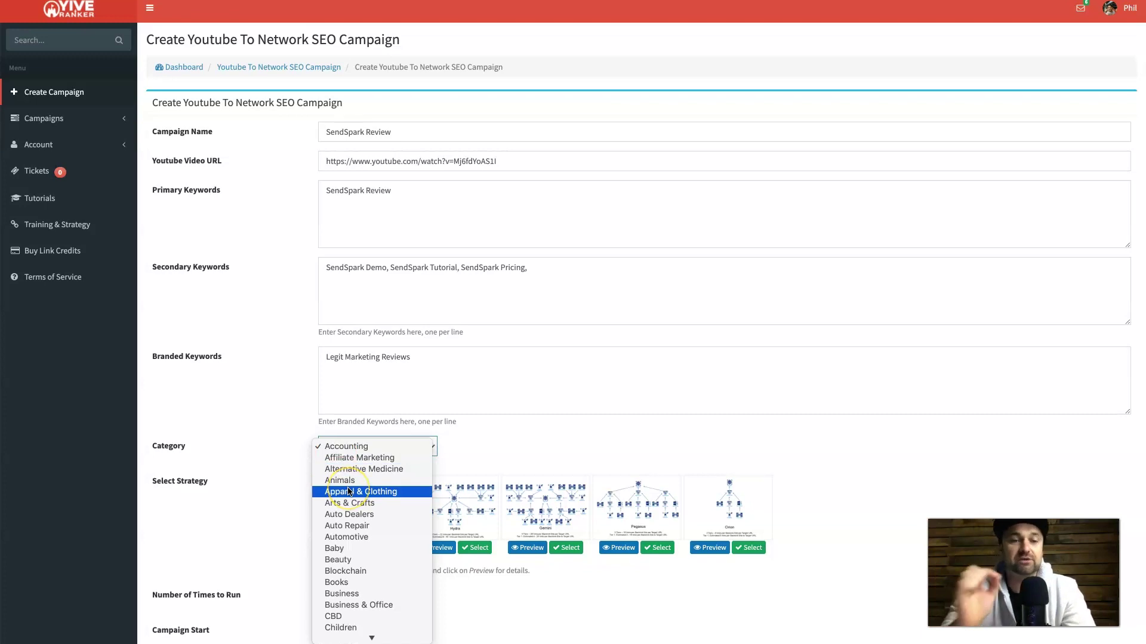
scroll(350, 492, "down", 8)
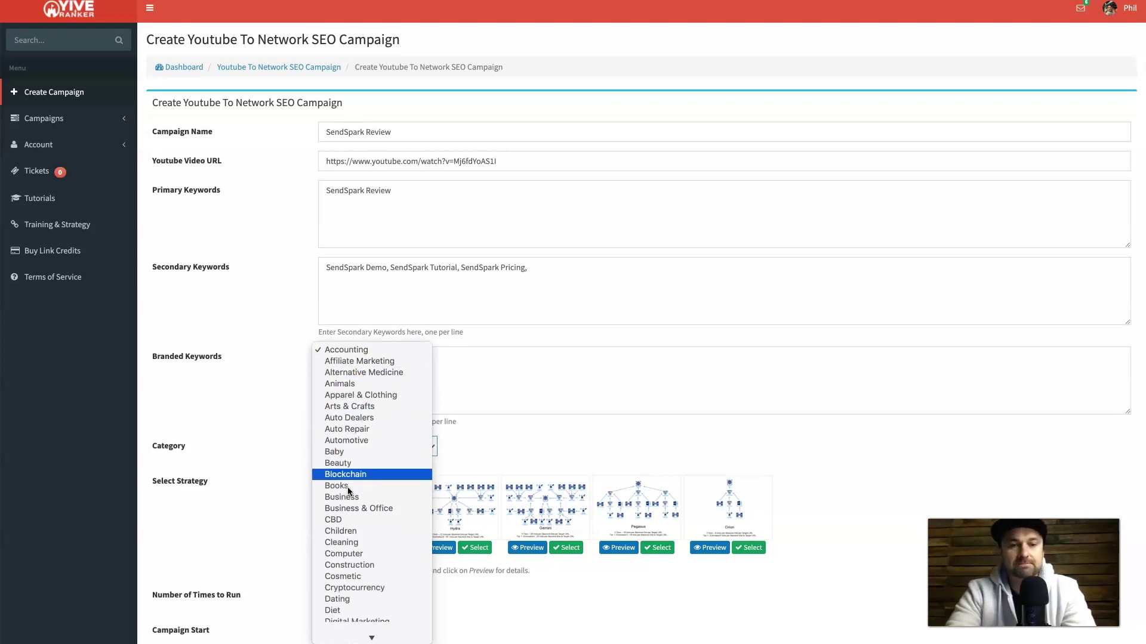
scroll(403, 544, "down", 15)
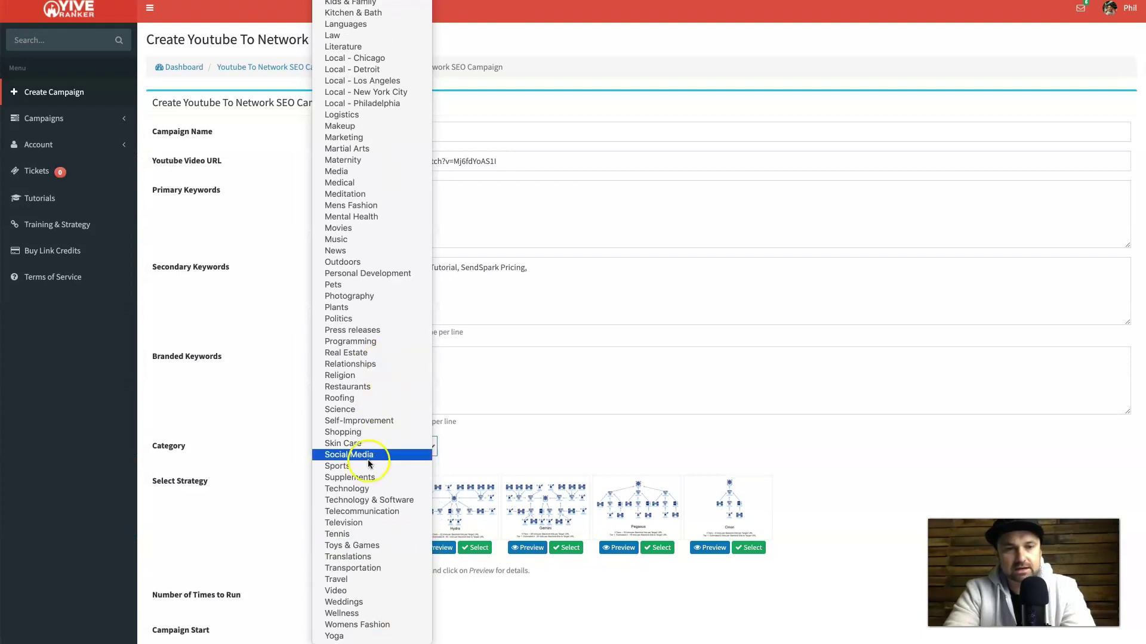
left_click(367, 510)
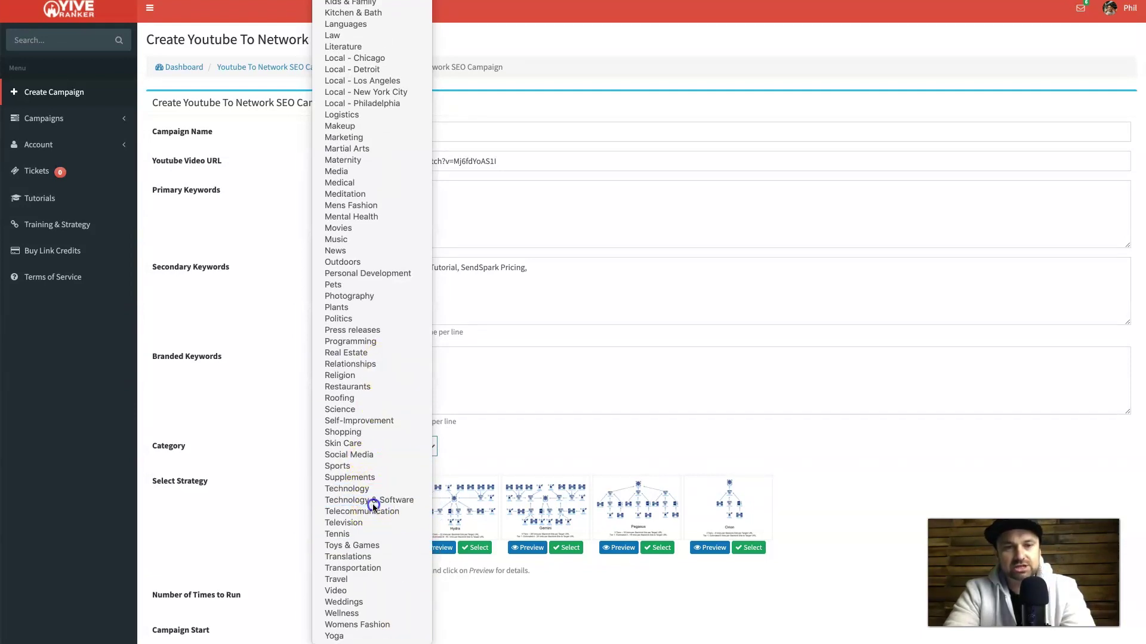
left_click(368, 500)
left_click(284, 407)
- Inspect the Scorpius diagram and select Scorpius as the link strategy
scroll(388, 416, "down", 3)
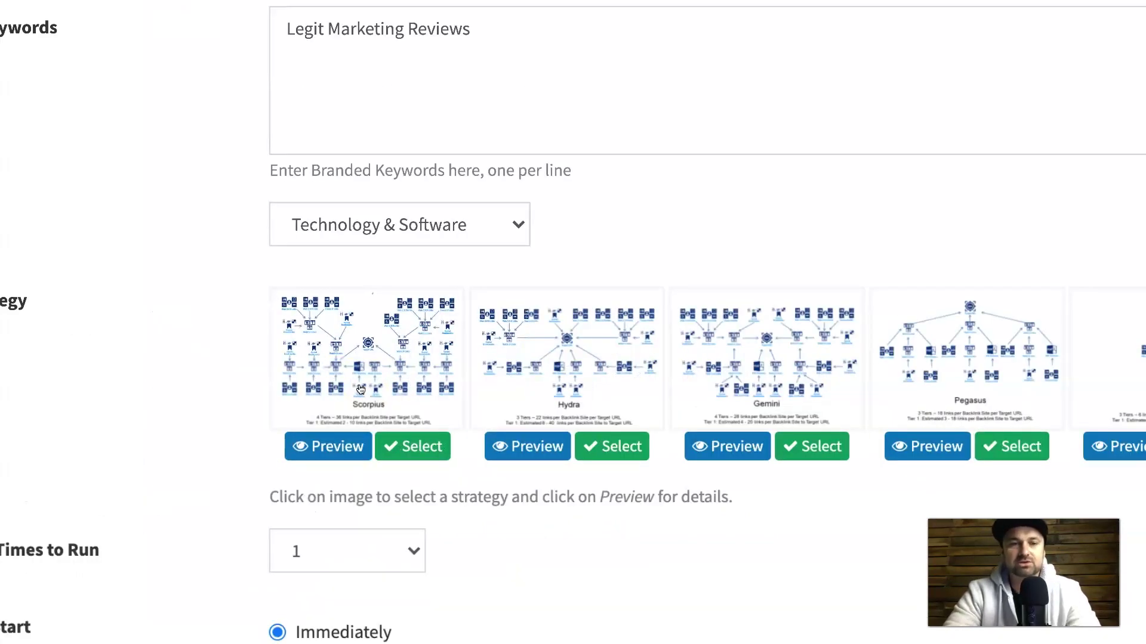
left_click(368, 349)
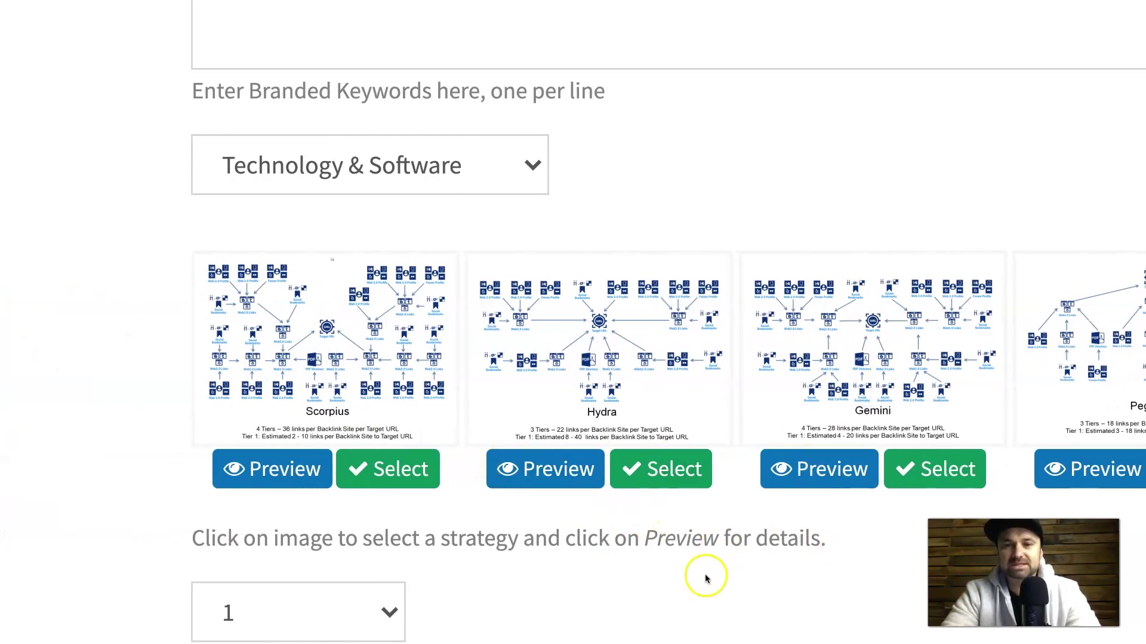
left_click(372, 468)
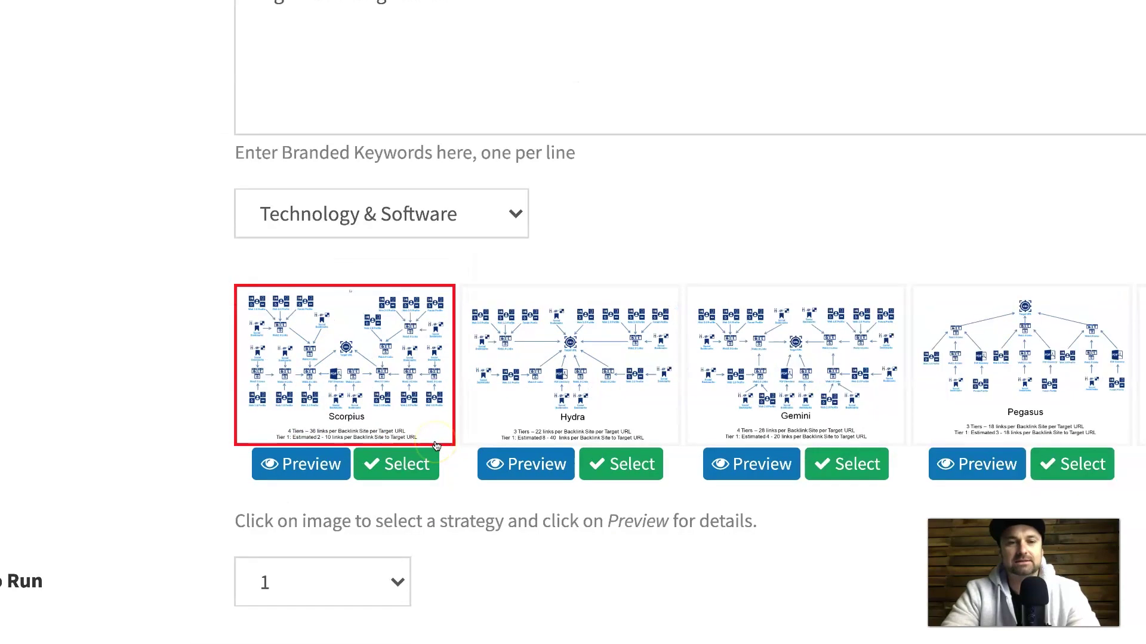
- Set Number of Times to Run to 3
right_click(436, 441)
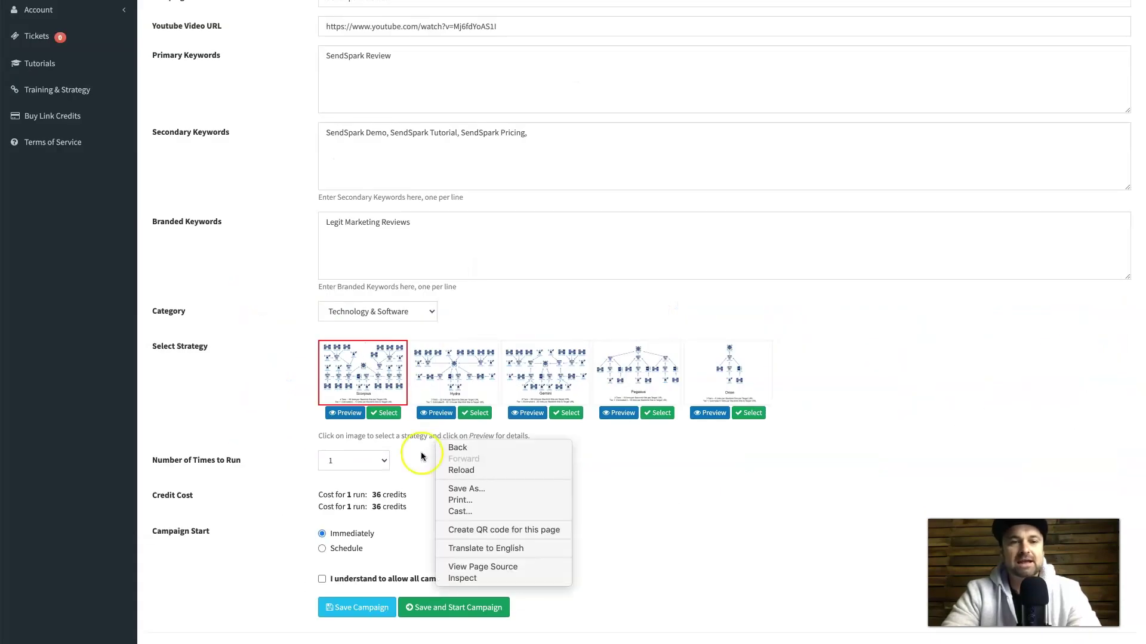
left_click(418, 455)
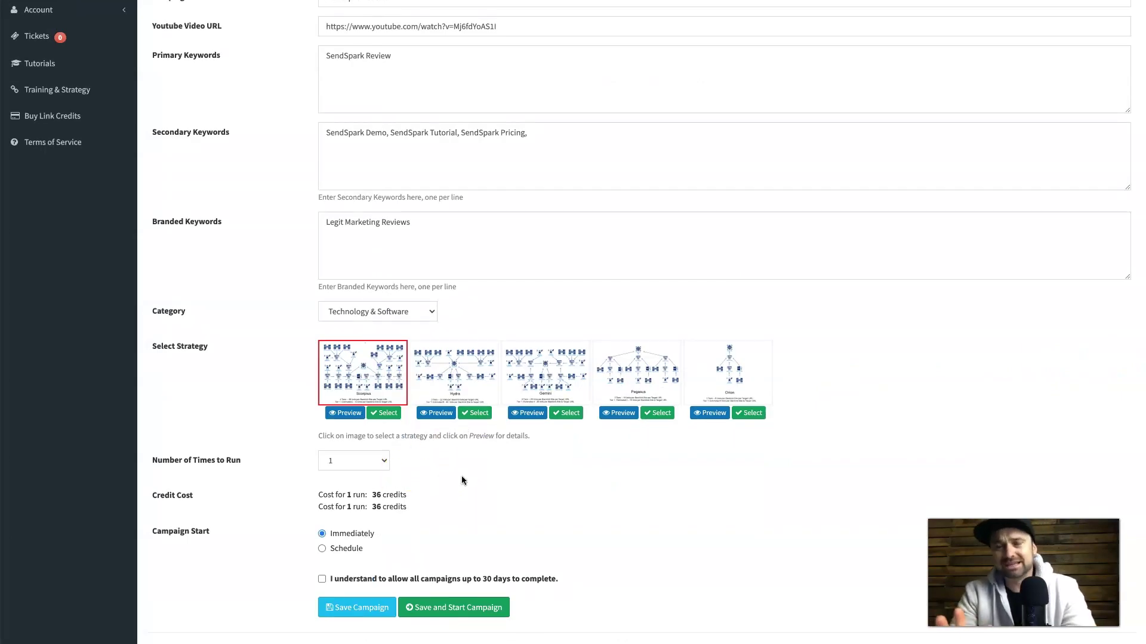
left_click(378, 453)
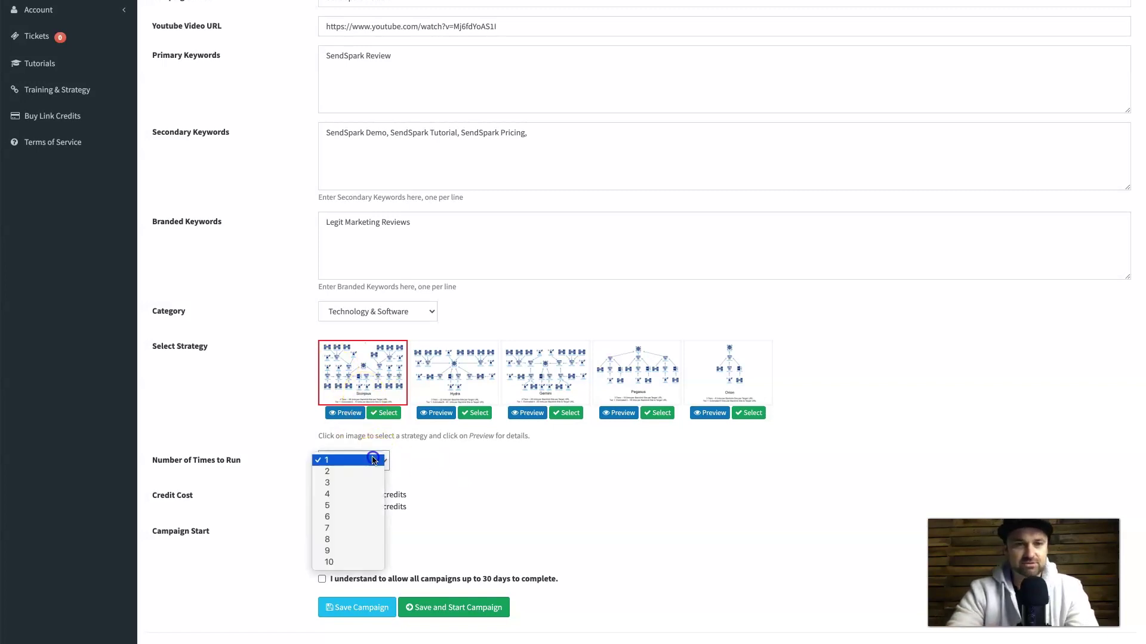
left_click(351, 483)
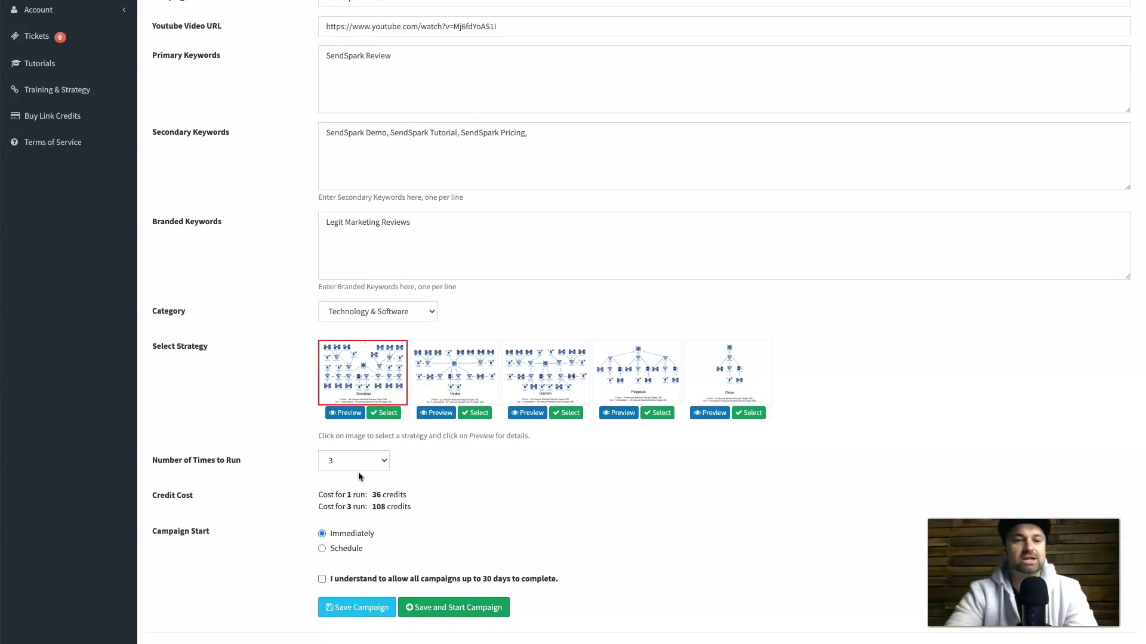
- Check the per-run cost and 108-credit total, then tick the 30-day acknowledgement
left_click_drag(312, 494, 412, 498)
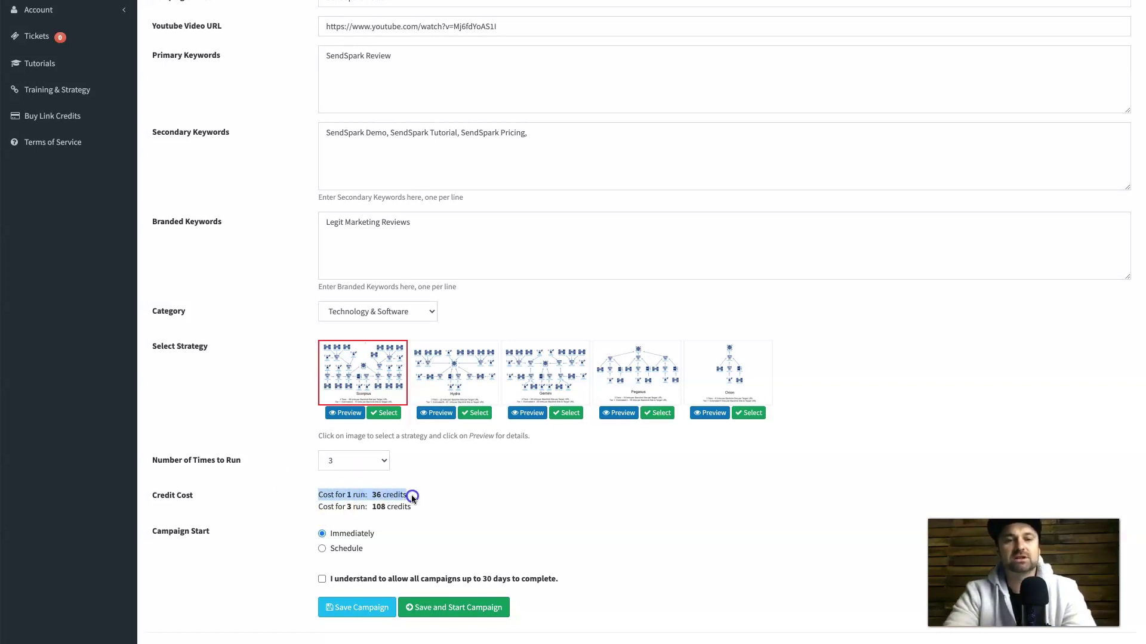
left_click(412, 498)
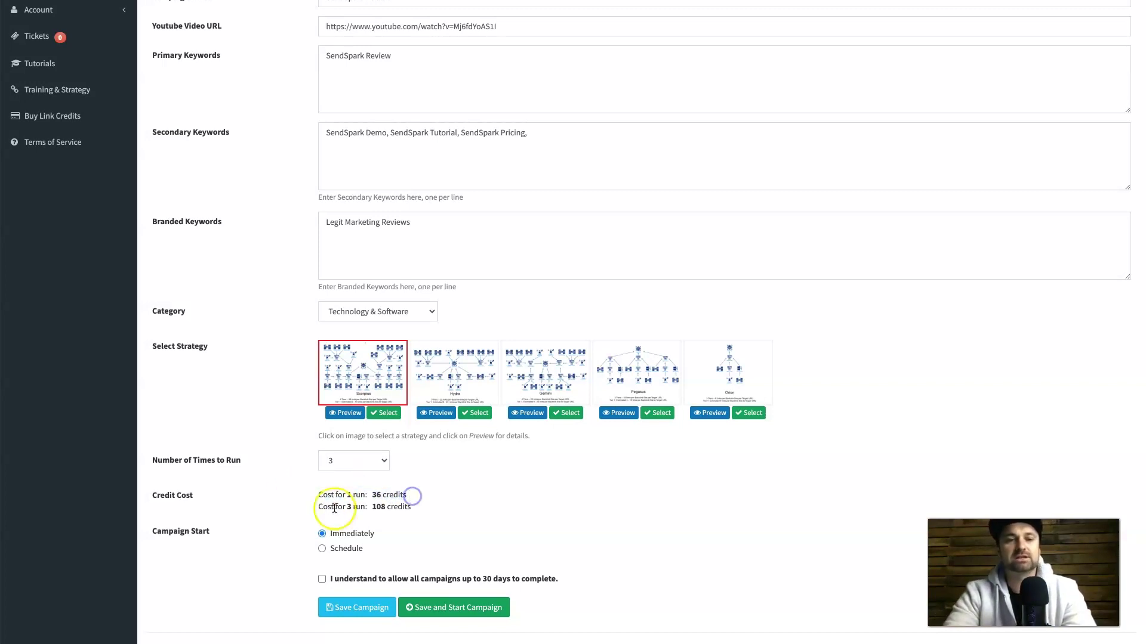
left_click_drag(371, 506, 411, 506)
left_click(400, 512)
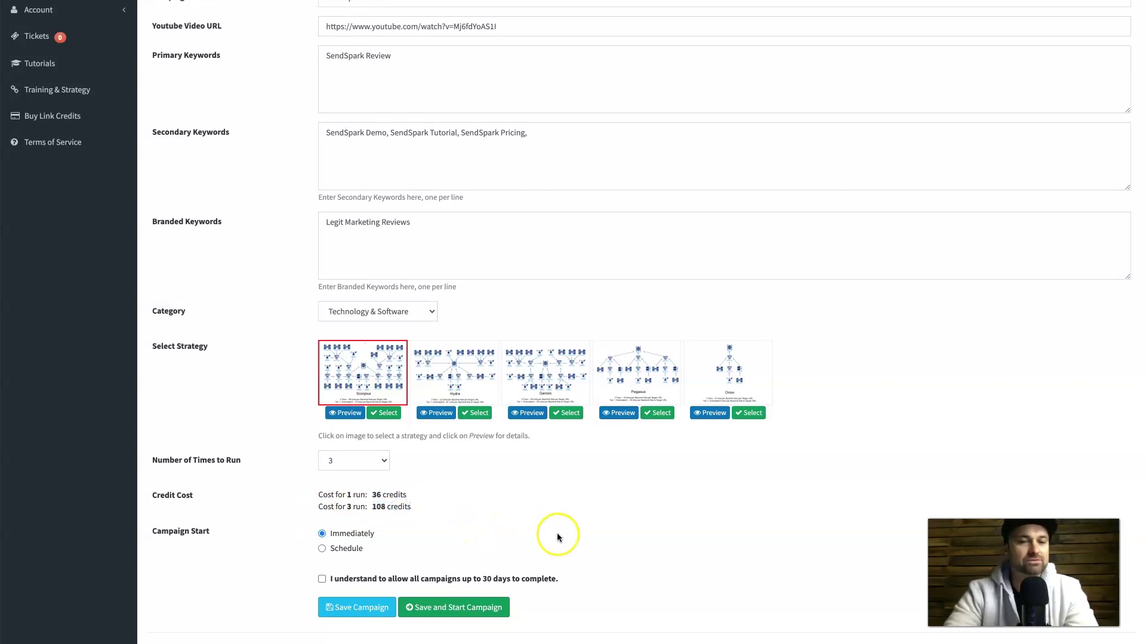
scroll(557, 532, "down", 1)
left_click(321, 550)
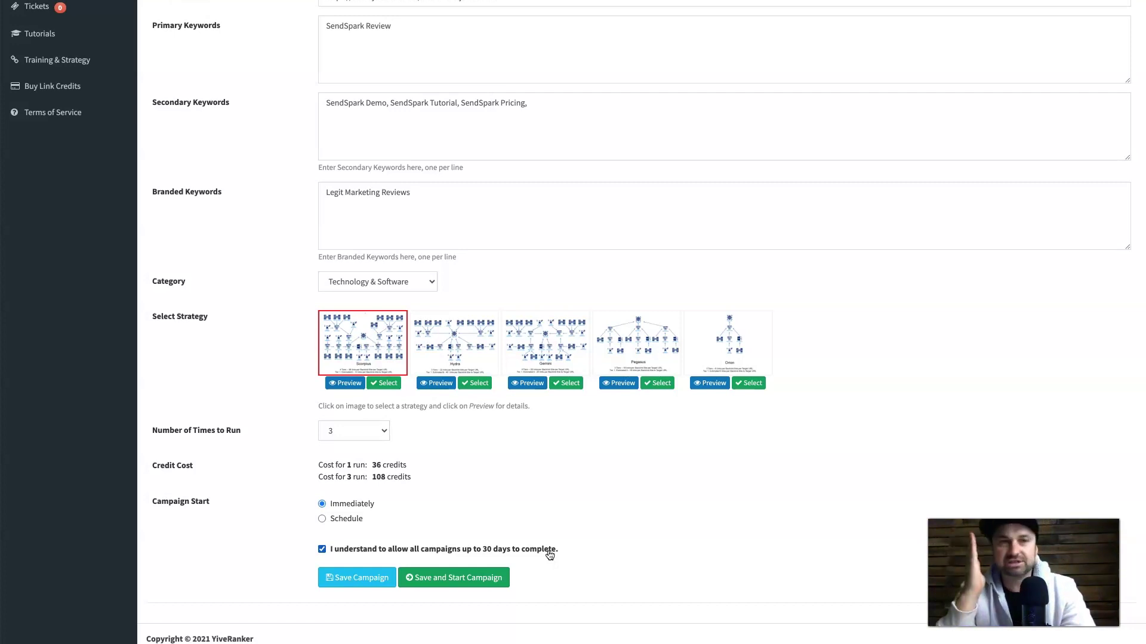
scroll(463, 578, "down", 1)
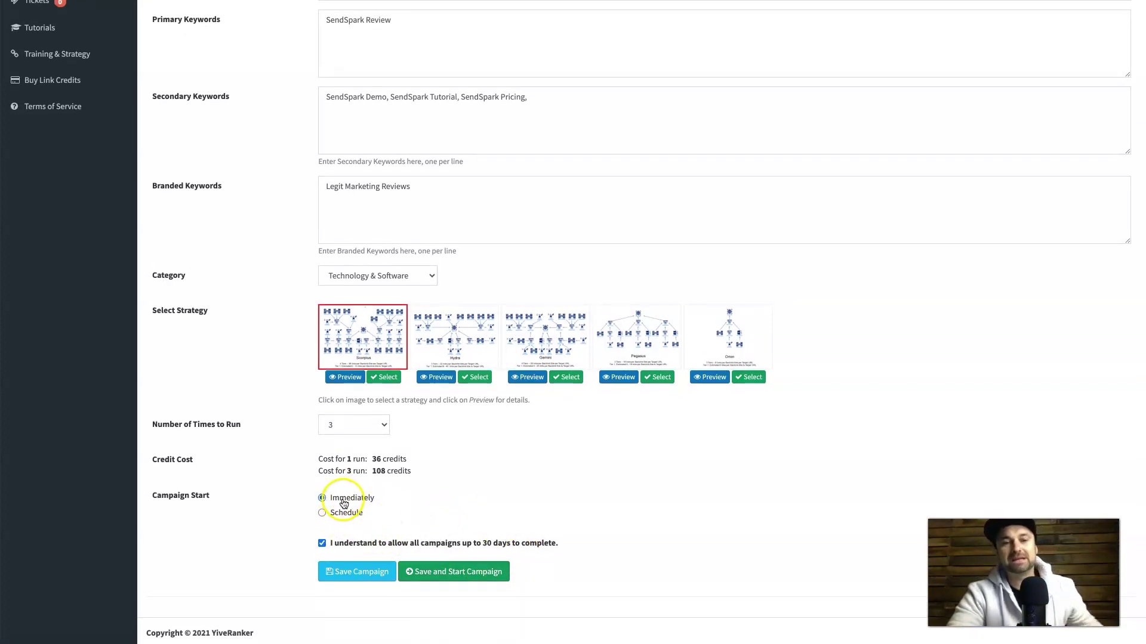
- Save and start the SendSpark Review campaign, making it the sixth active campaign
left_click(448, 572)
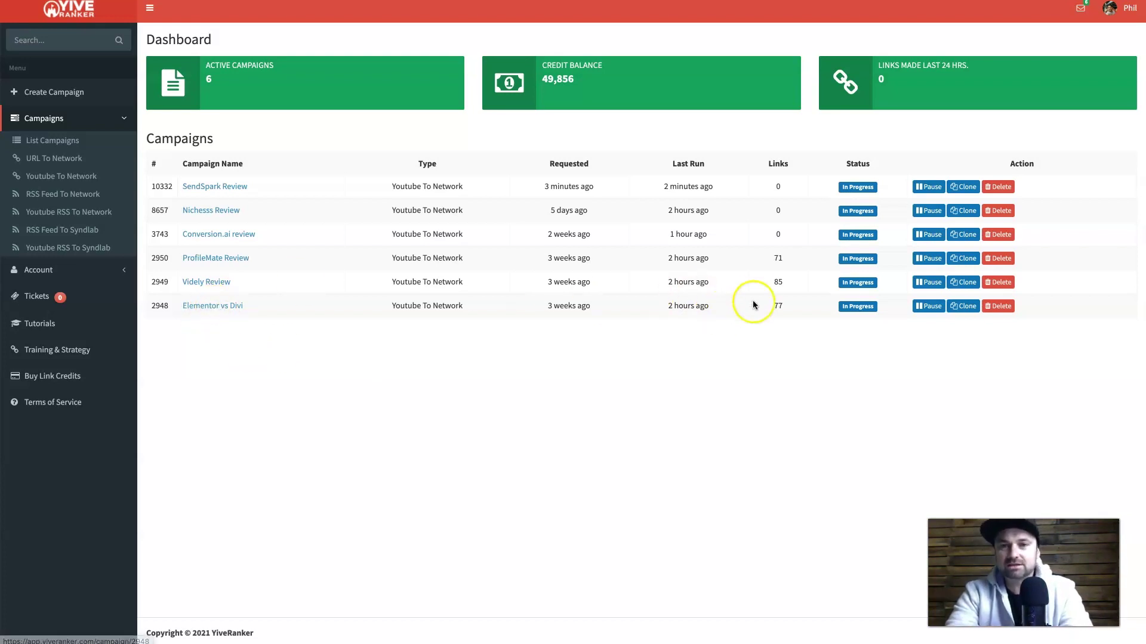
- Open the Elementor vs Divi campaign, scroll its 77 Tier 1 backlinks and open a telegra.ph link
left_click(222, 308)
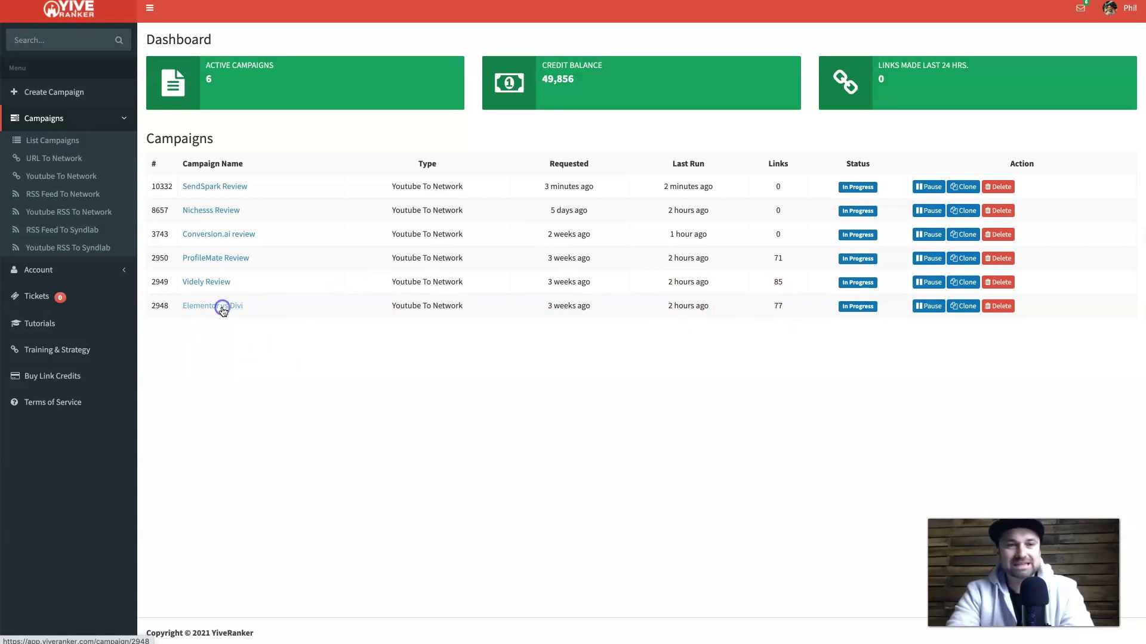
scroll(477, 412, "down", 2)
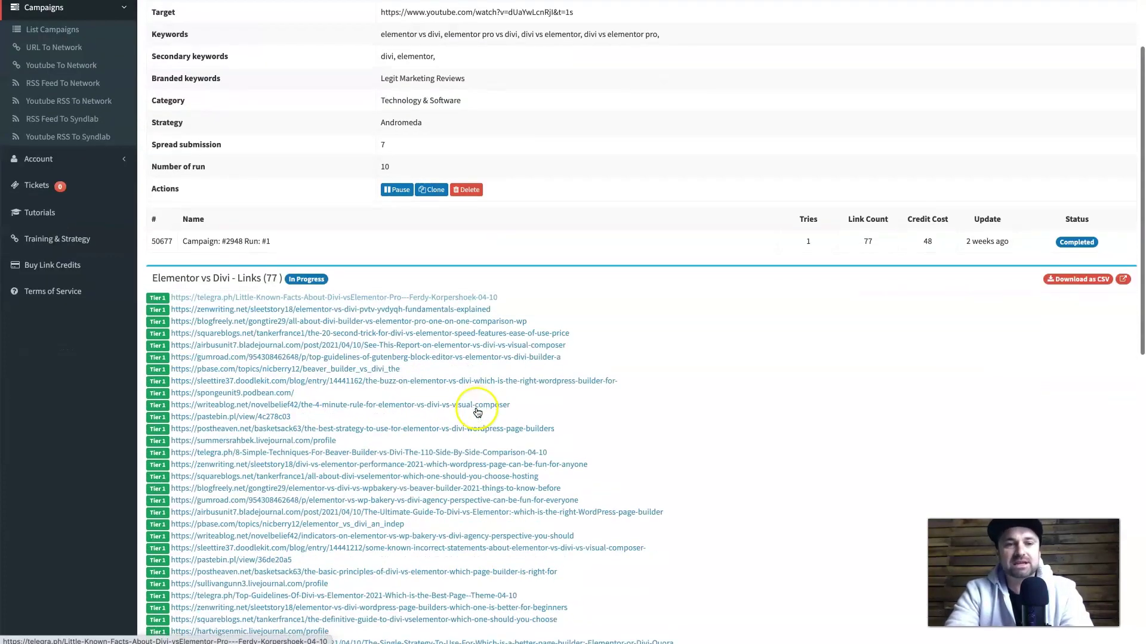
scroll(376, 342, "down", 2)
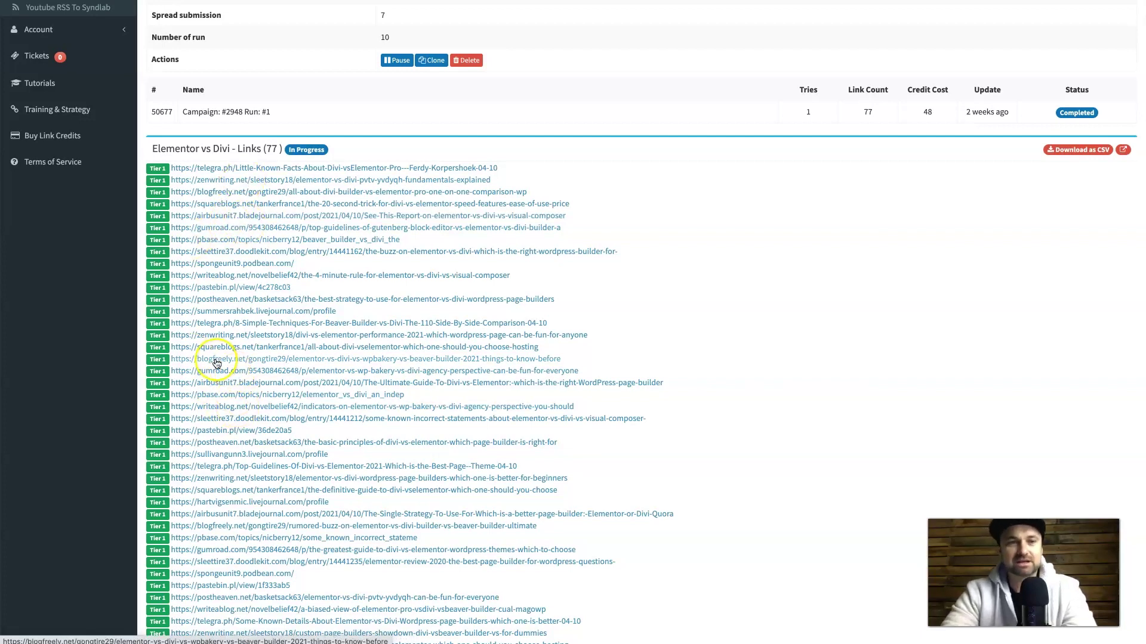
scroll(238, 421, "down", 1)
scroll(237, 431, "down", 3)
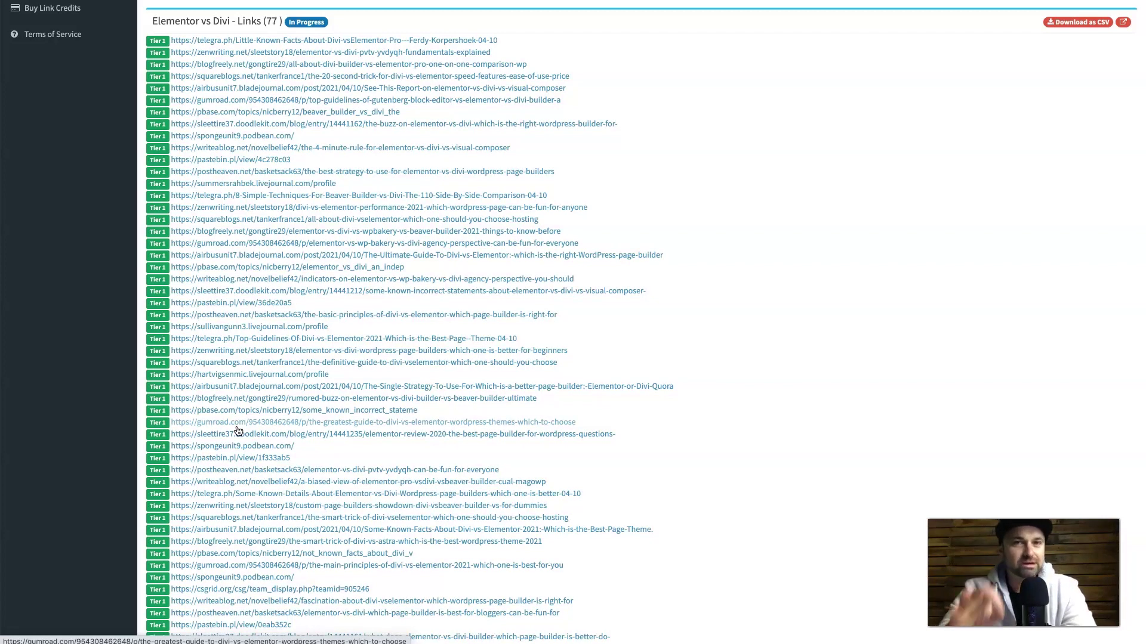
left_click(271, 343)
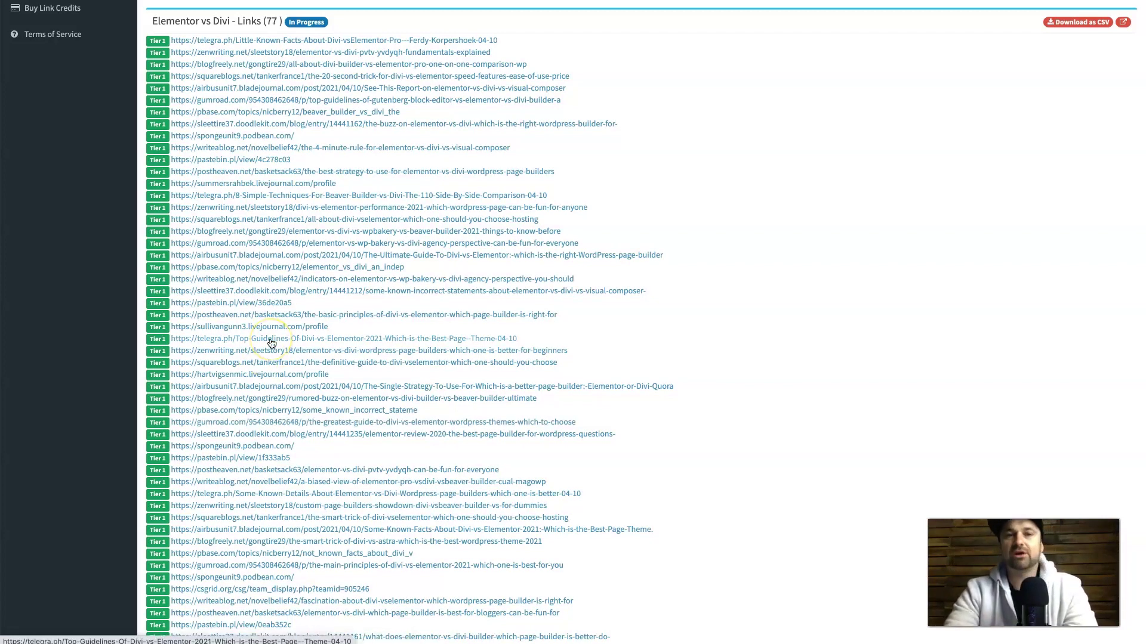